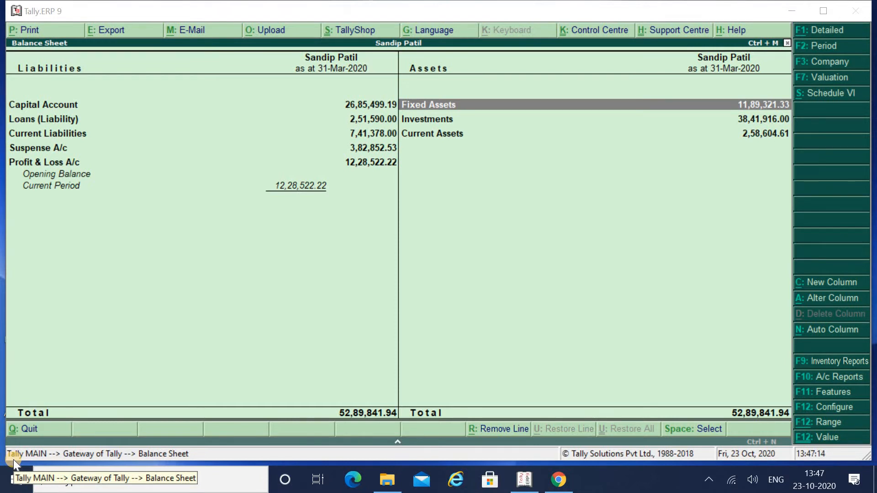
# Step: Open the Fixed Assets group summary and configure it to show opening balances and transactions
pyautogui.click(619, 203)
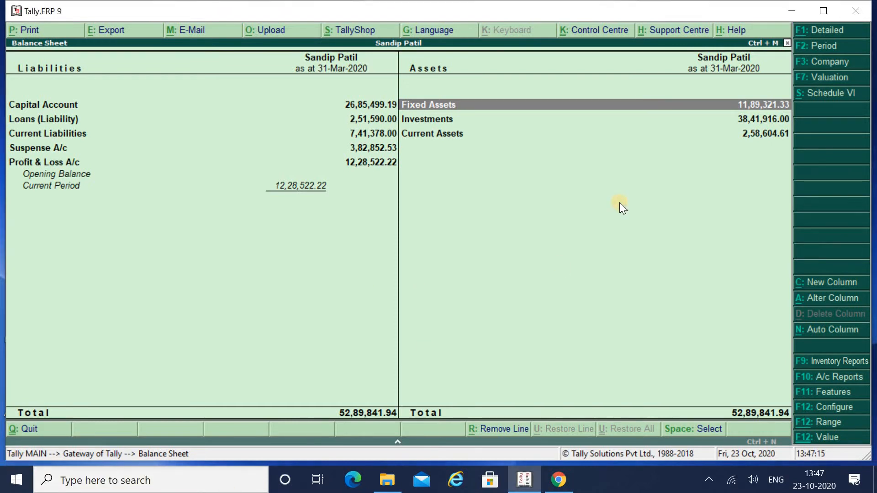
pyautogui.press('Return')
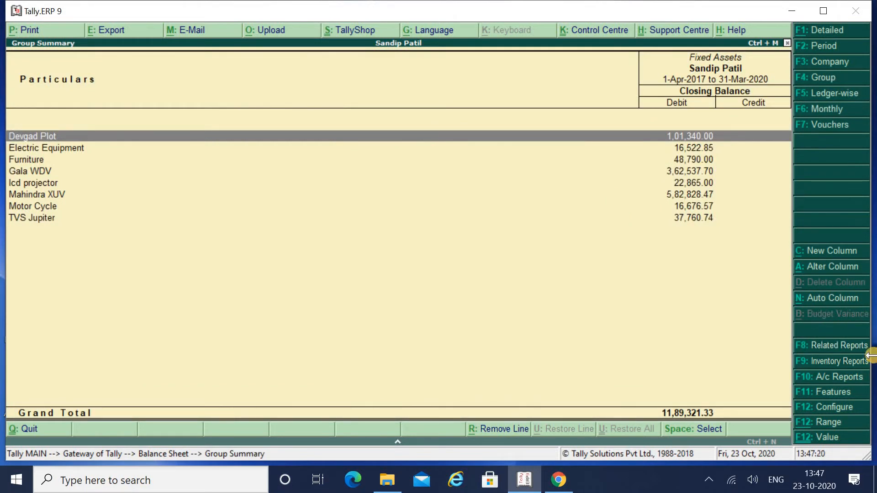
pyautogui.click(824, 408)
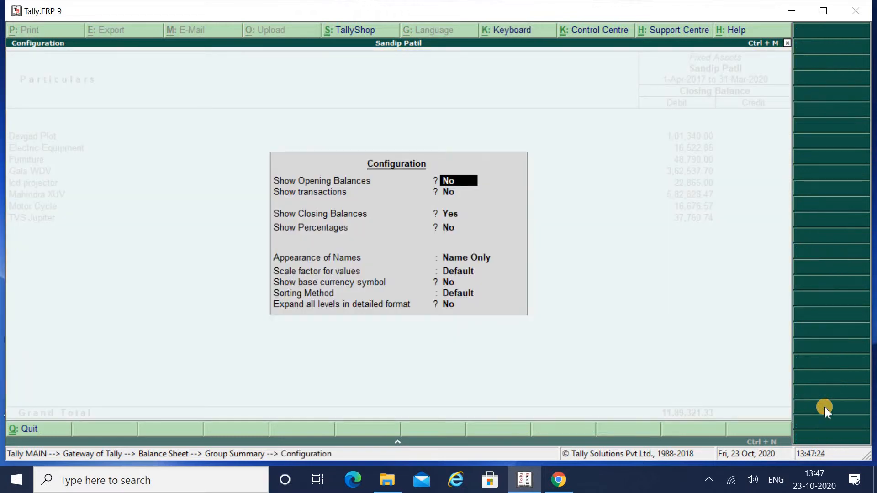
pyautogui.write('y')
pyautogui.press('Return')
pyautogui.write('y')
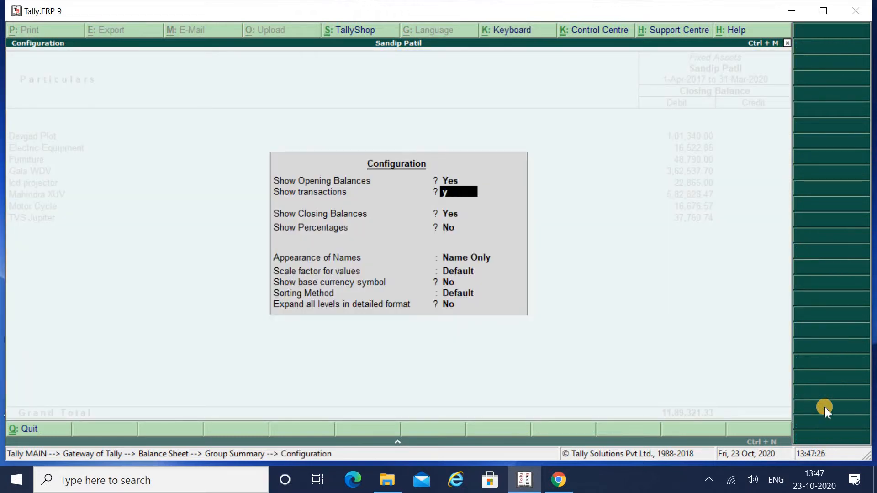
pyautogui.press('Return')
pyautogui.press('Return')
pyautogui.press('Return')
pyautogui.press('Return')
pyautogui.press('Return')
pyautogui.press('Return')
pyautogui.press('Return')
pyautogui.press('Return')
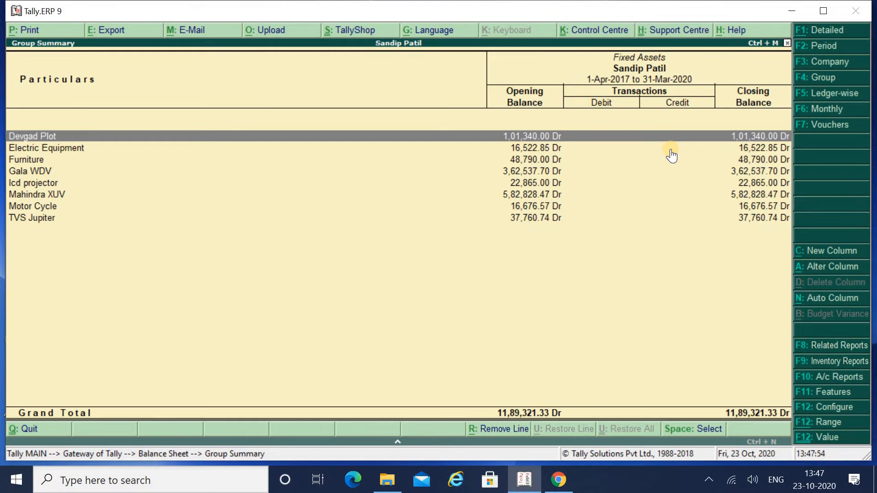
# Step: Look through the fixed asset ledgers and compare their opening balances, transactions and closing balances
pyautogui.press('Down')
pyautogui.press('Down')
pyautogui.press('Down')
pyautogui.press('Down')
pyautogui.press('Down')
pyautogui.press('Down')
pyautogui.press('Down')
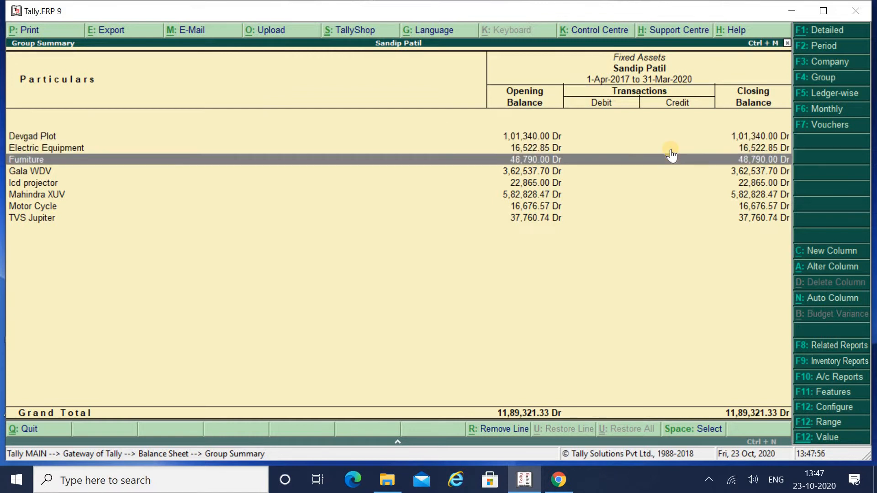
pyautogui.press('Up')
pyautogui.press('Up')
pyautogui.press('Up')
pyautogui.press('Up')
pyautogui.press('Up')
pyautogui.press('Up')
pyautogui.press('Up')
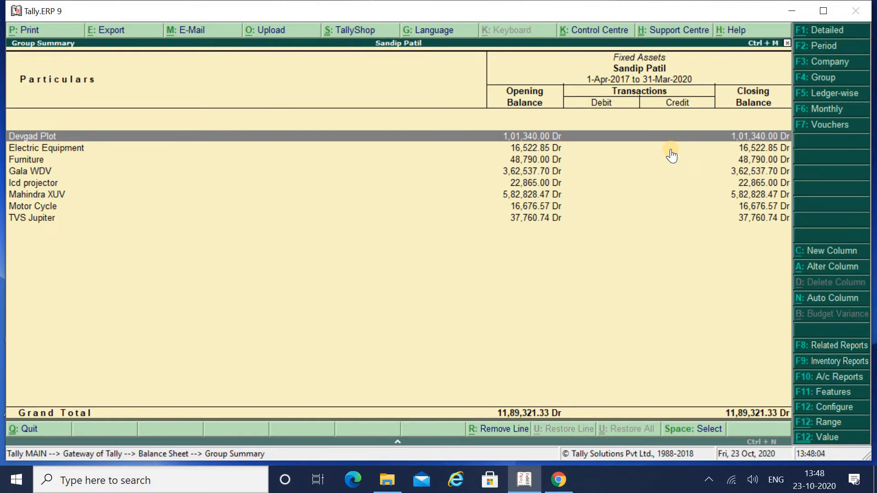
pyautogui.press('Down')
pyautogui.press('Up')
# Step: Open the monthly summary of the Electric Equipment ledger and start changing its period
pyautogui.click(671, 151)
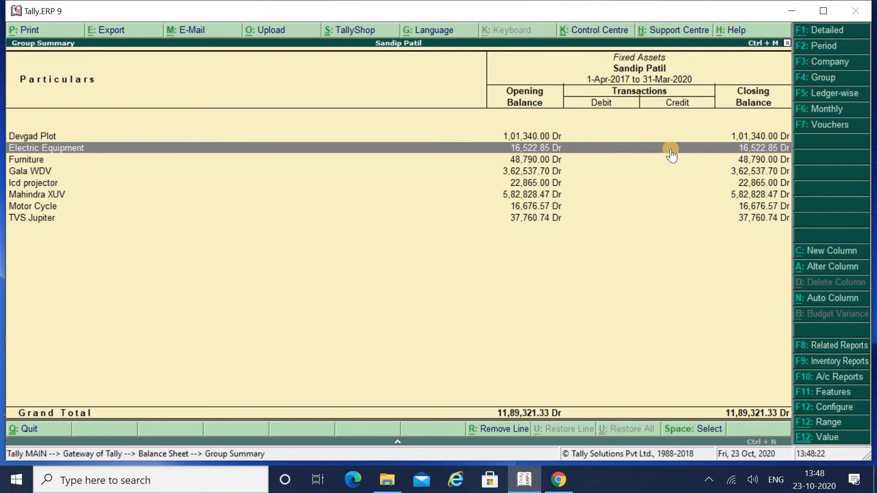
pyautogui.click(670, 149)
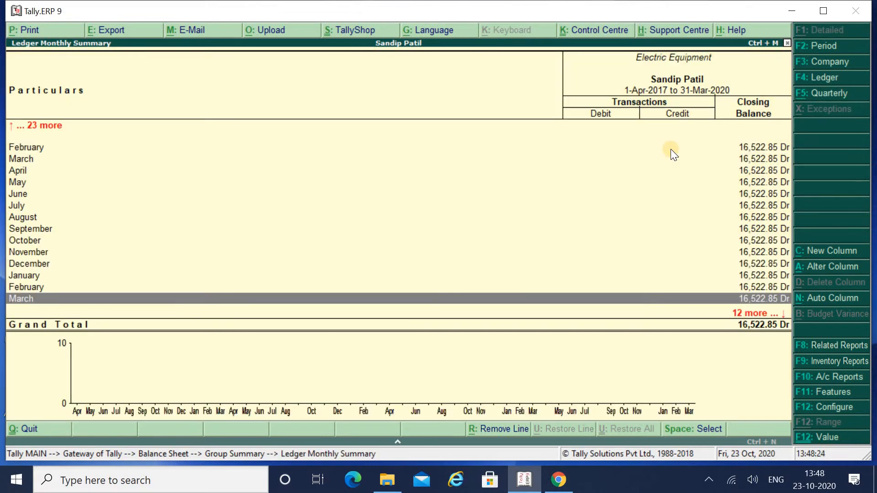
pyautogui.scroll(-3, 671, 149)
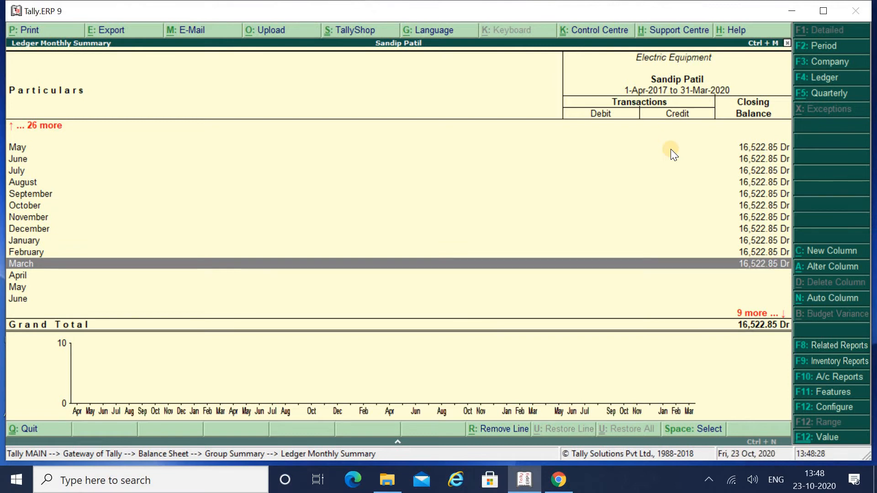
pyautogui.press('F2')
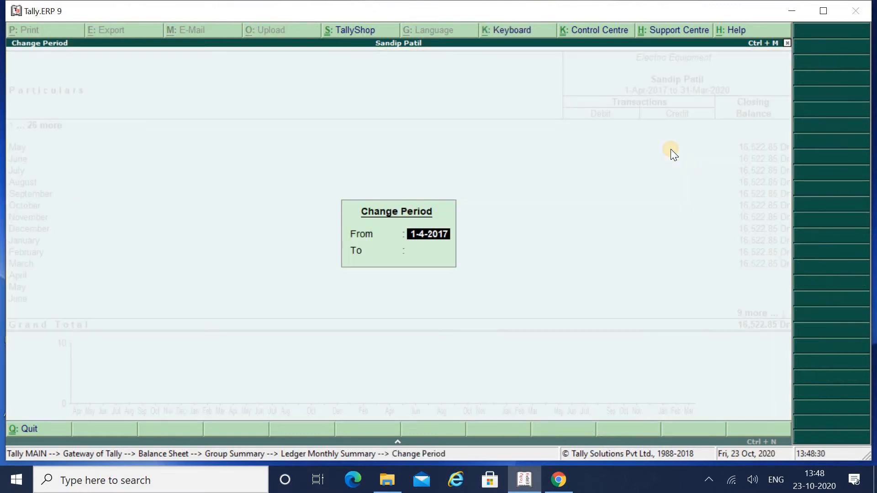
pyautogui.write('1-4-2020')
pyautogui.press('Return')
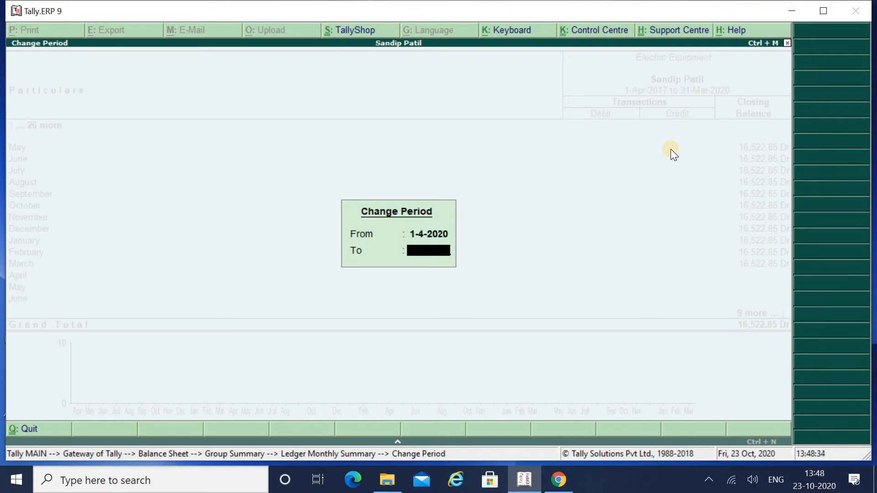
pyautogui.write('31-3')
pyautogui.press('BackSpace')
pyautogui.press('BackSpace')
pyautogui.press('BackSpace')
pyautogui.press('BackSpace')
# Step: Set the report period from 1-4-2019 to 31-3-2020
pyautogui.write('1-')
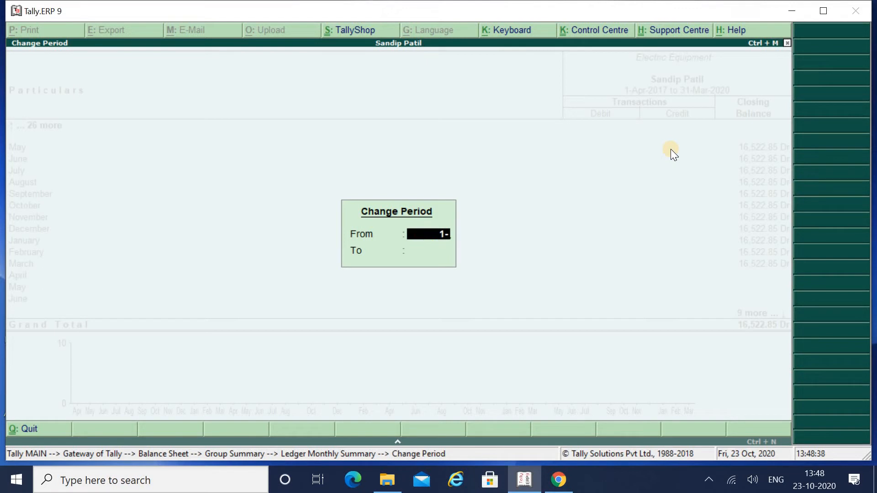
pyautogui.write('4-209')
pyautogui.press('BackSpace')
pyautogui.write('19')
pyautogui.press('Return')
pyautogui.write('31-')
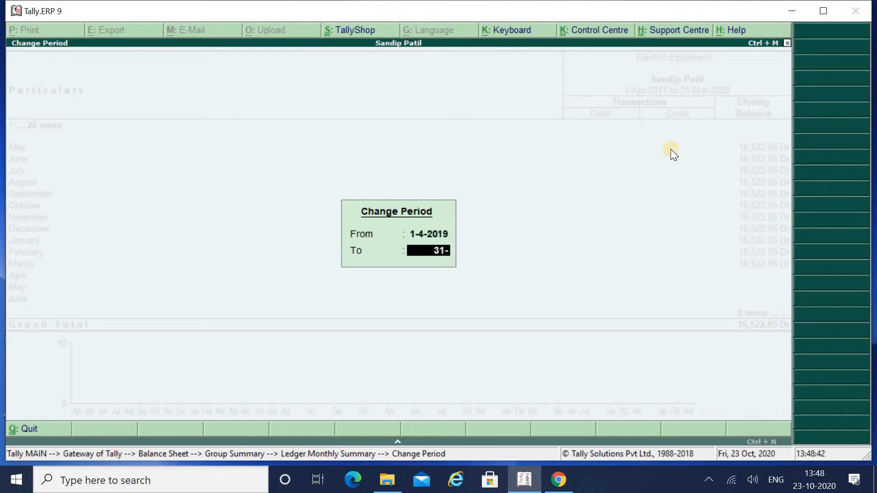
pyautogui.write('3-2020')
pyautogui.press('Return')
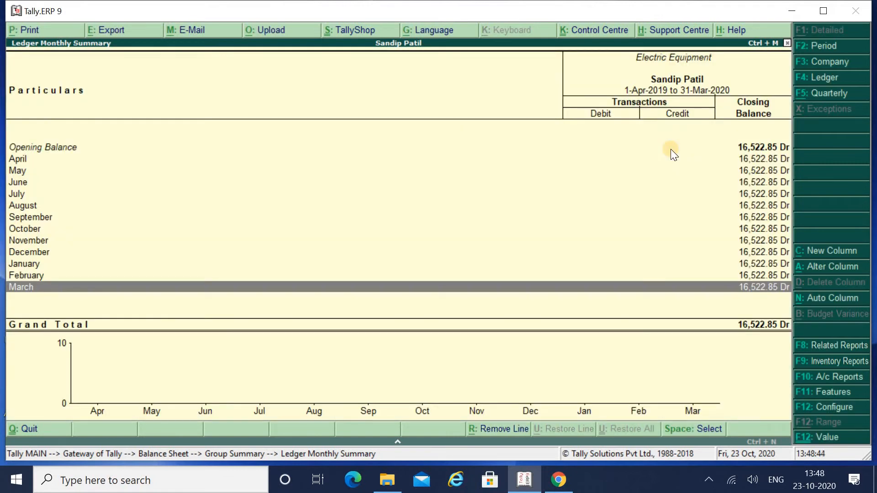
# Step: Open the March vouchers of Electric Equipment and add a new Journal voucher there
pyautogui.press('Return')
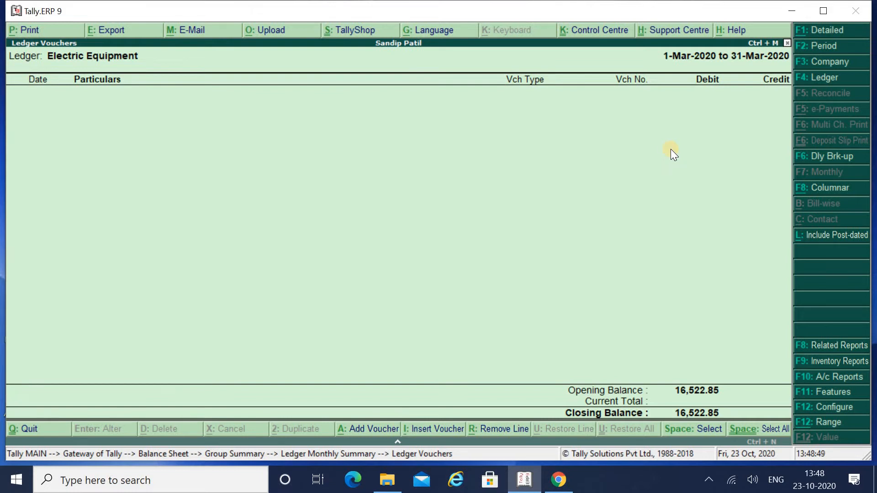
pyautogui.hotkey('alt', 'a')
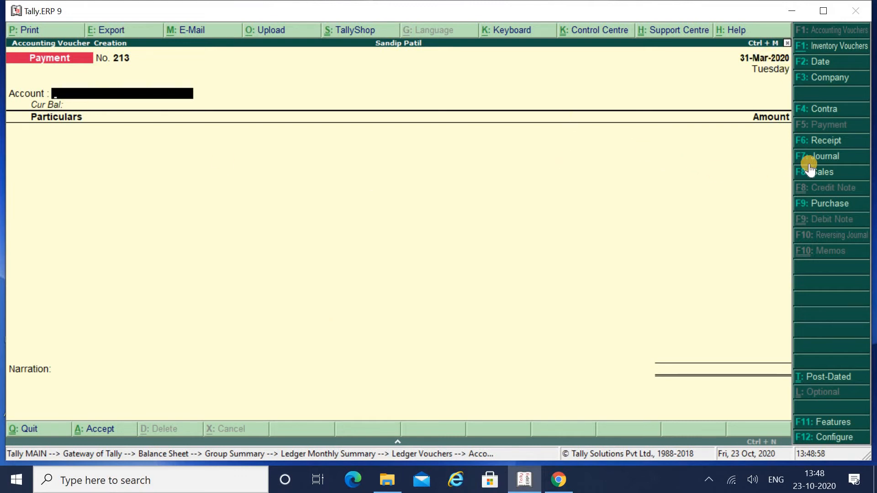
pyautogui.click(810, 161)
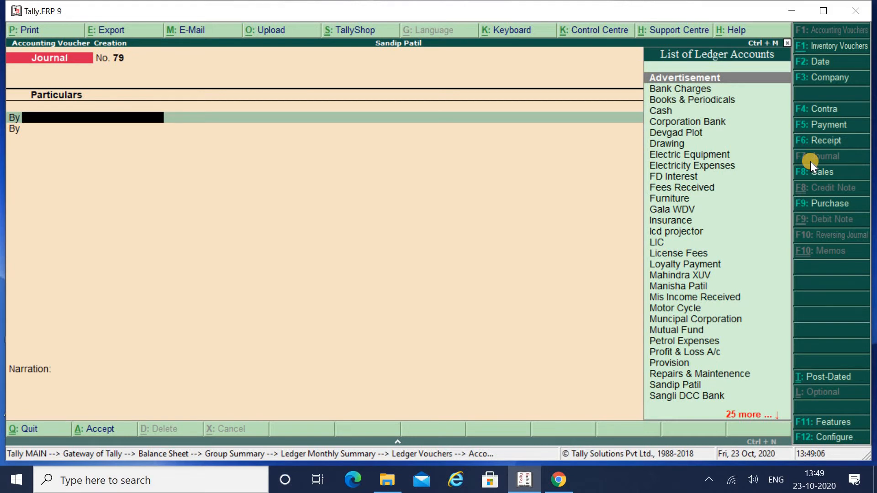
# Step: Create a ledger named Depreciation A/c under Indirect Expenses from the debit line and accept it
pyautogui.write('De')
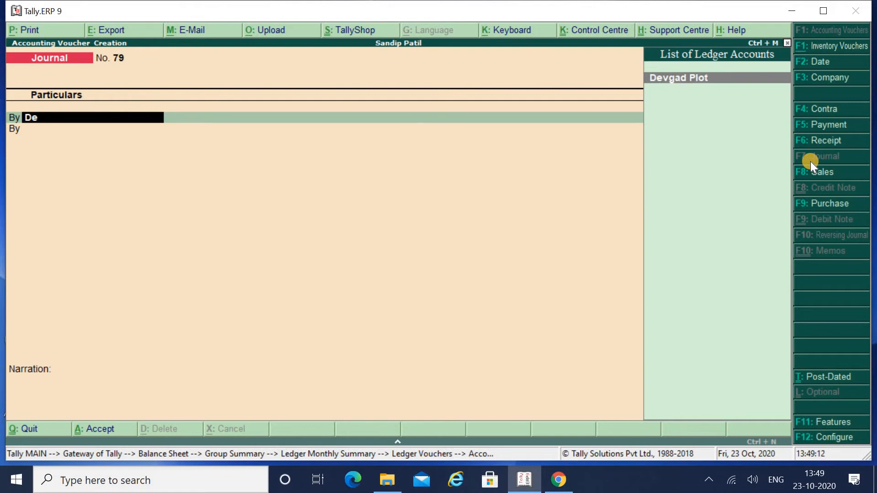
pyautogui.hotkey('alt', 'c')
pyautogui.write('De')
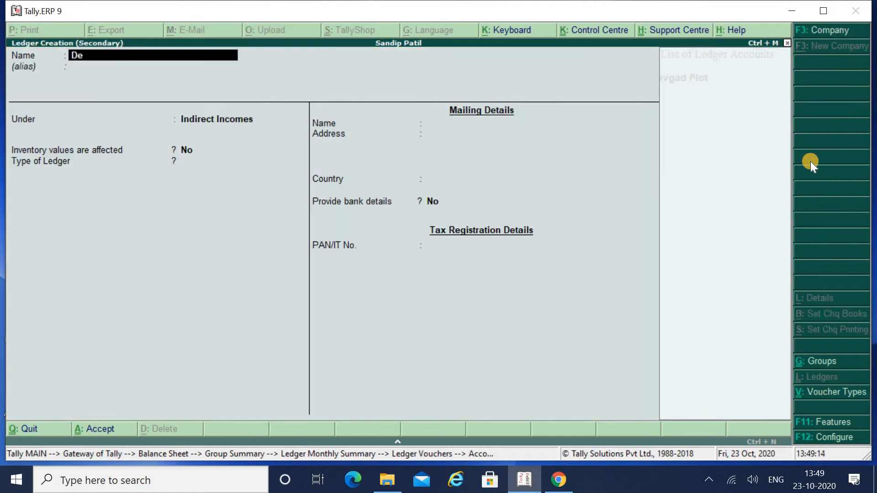
pyautogui.write('preciation A/c')
pyautogui.press('Return')
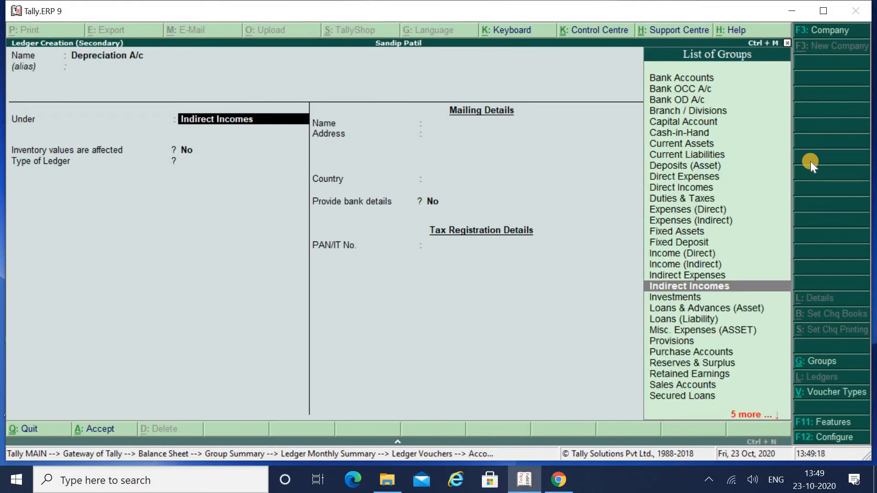
pyautogui.write('Ind')
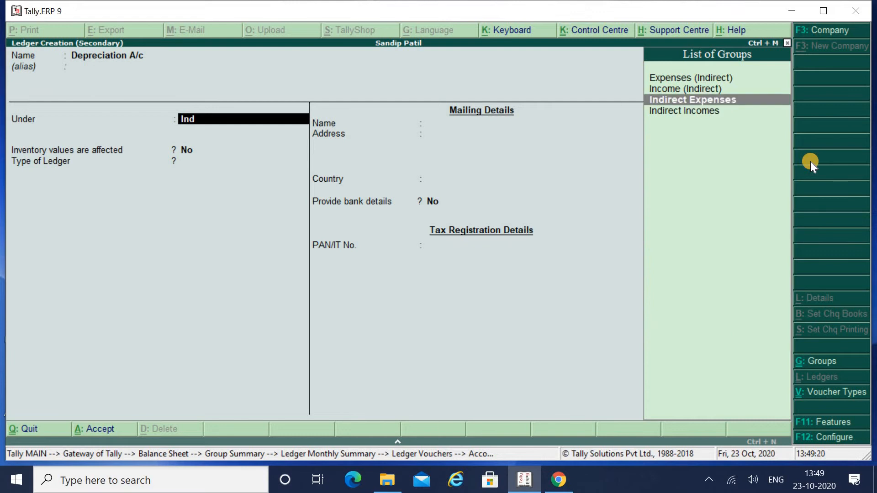
pyautogui.press('Return')
pyautogui.press('Return')
pyautogui.press('Return')
pyautogui.press('Return')
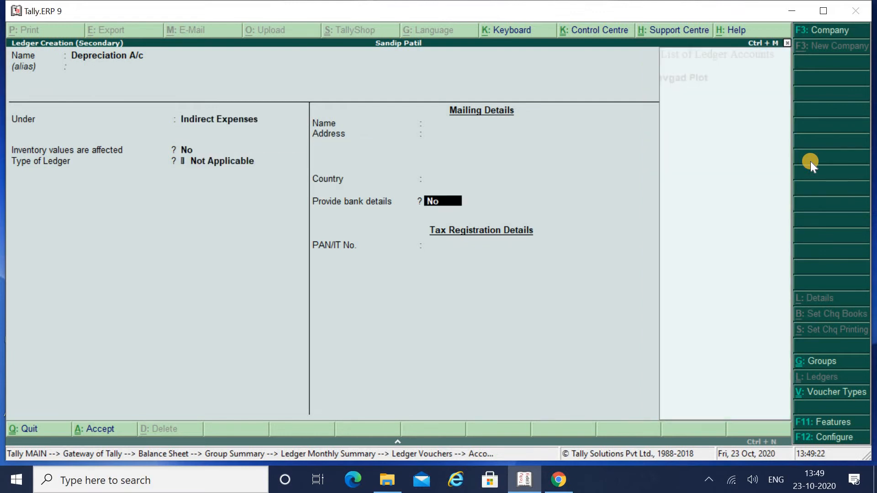
pyautogui.press('Return')
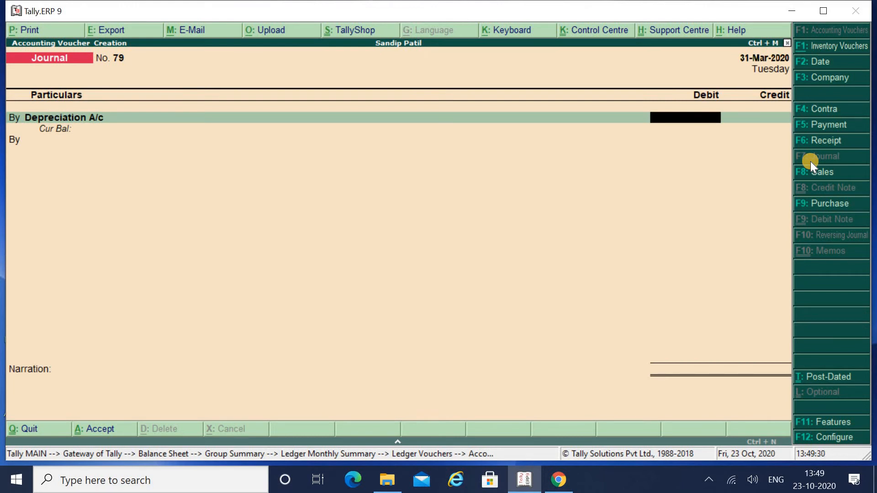
# Step: Look up the Electric Equipment balance on the debit line and calculate 16522.85*10% in the built-in calculator
pyautogui.press('BackSpace')
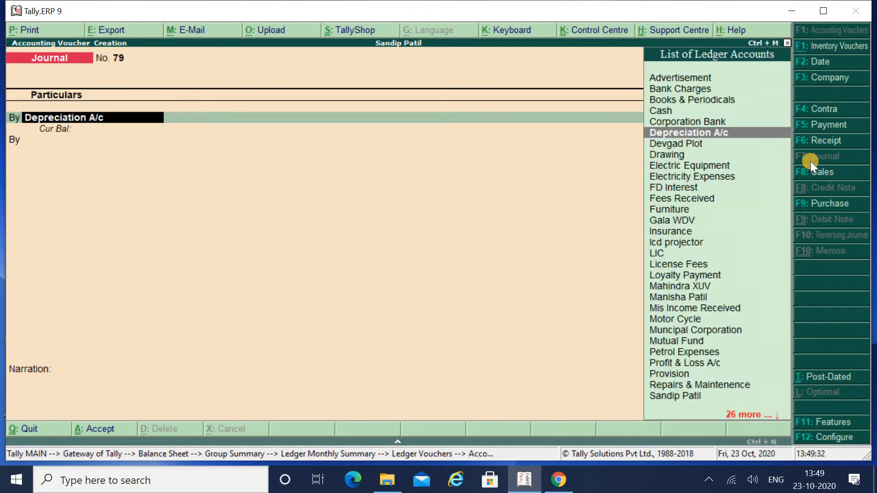
pyautogui.write('Ele')
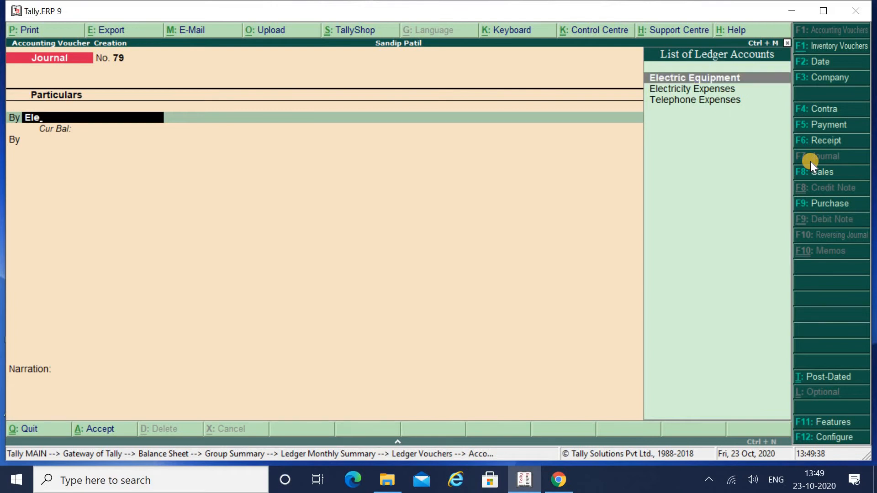
pyautogui.press('Return')
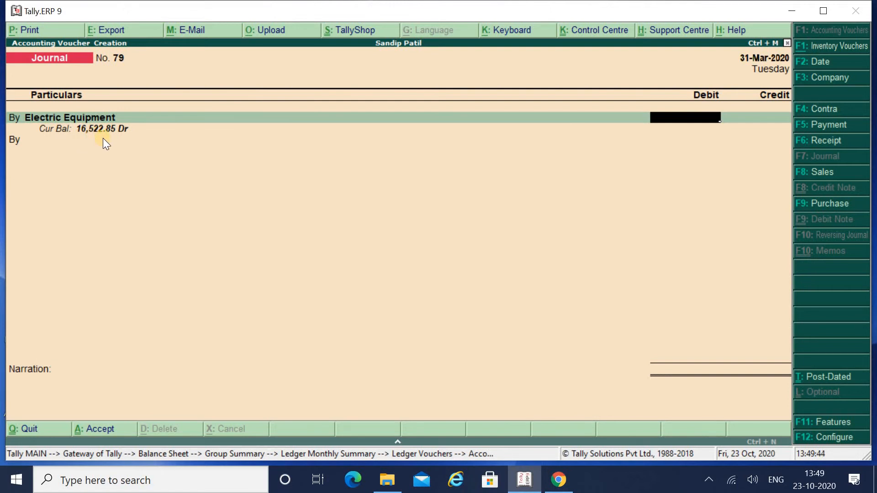
pyautogui.hotkey('ctrl', 'n')
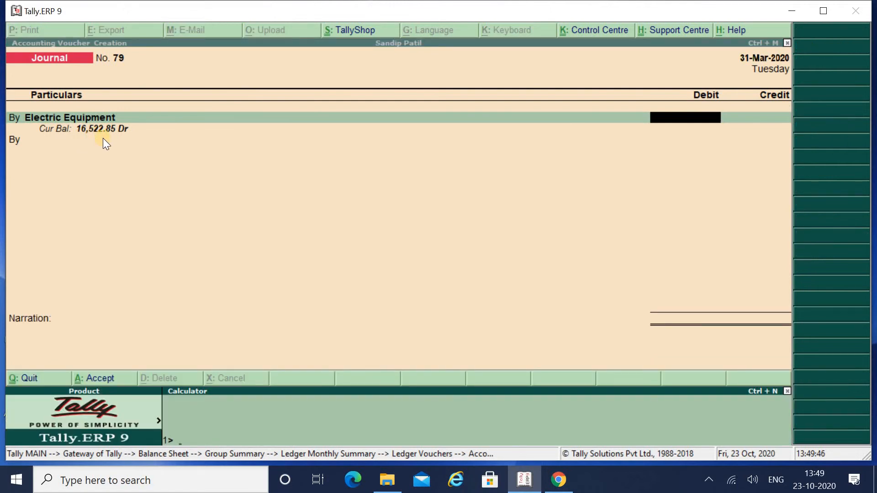
pyautogui.write('16522.85*10%')
pyautogui.press('Return')
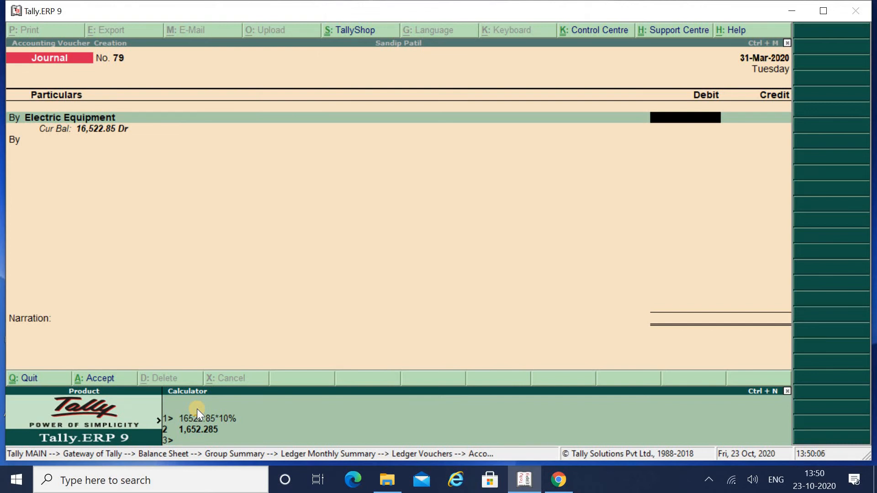
# Step: Enter a debit amount of 1653 and set the debit account to Depreciation A/c
pyautogui.hotkey('ctrl', 'm')
pyautogui.write('165')
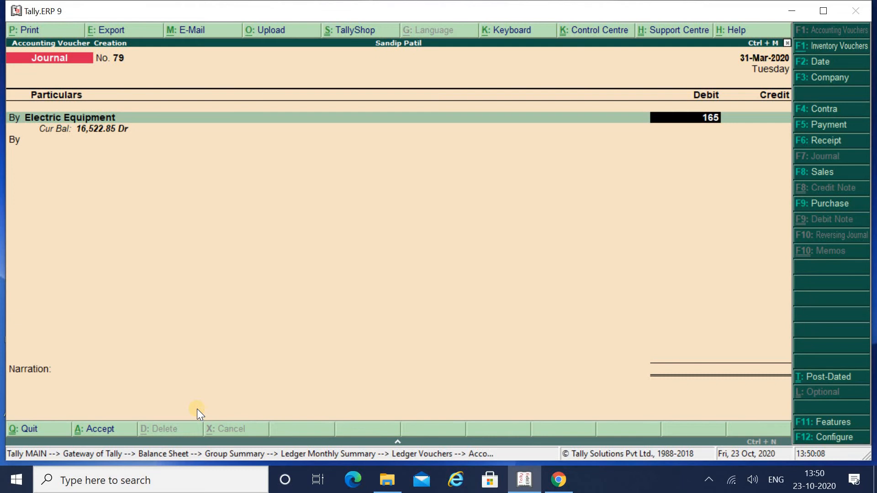
pyautogui.write('3')
pyautogui.press('Return')
pyautogui.press('Up')
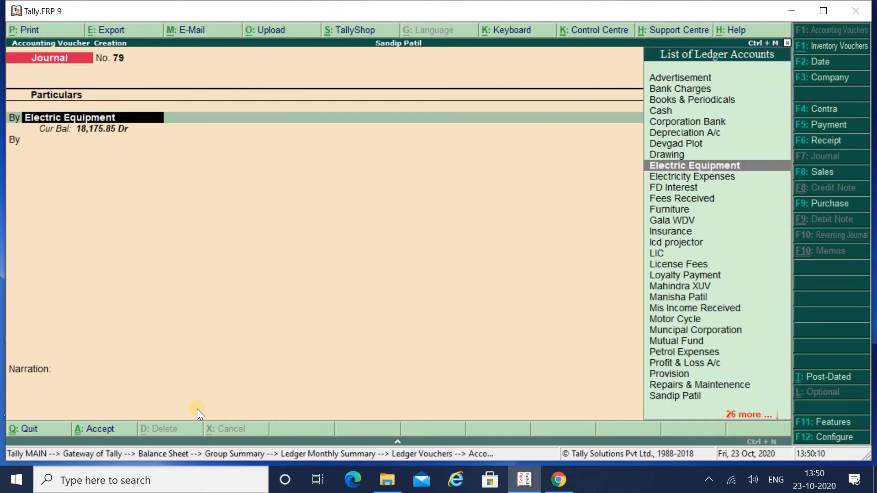
pyautogui.write('Dep')
pyautogui.press('Return')
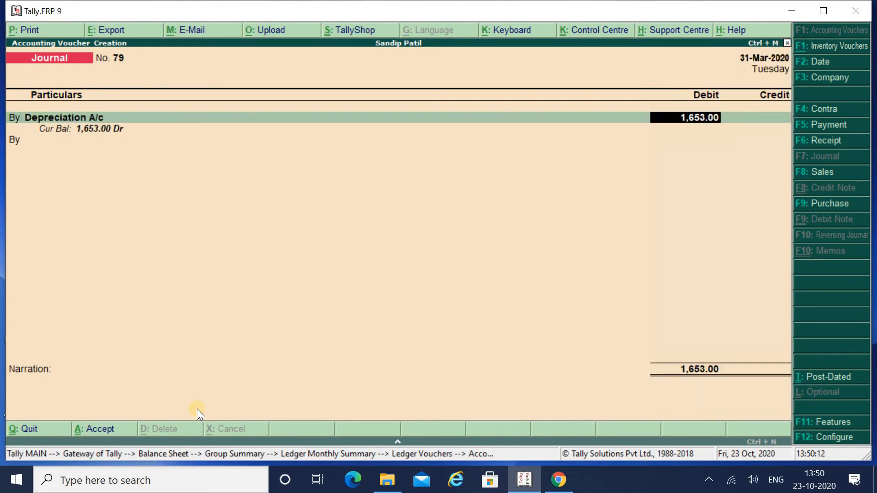
# Step: Credit Electric Equipment with 1,653.00 on the second line of the journal voucher
pyautogui.press('Return')
pyautogui.press('t')
pyautogui.press('Return')
pyautogui.write('El')
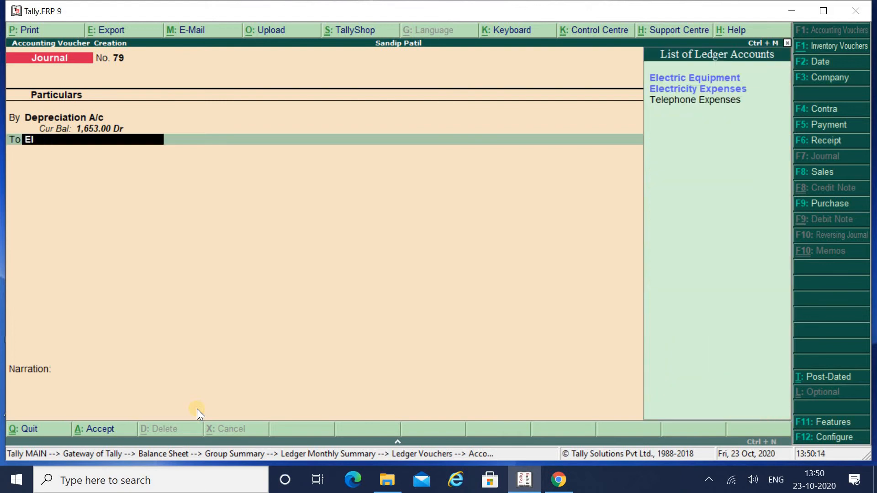
pyautogui.press('Return')
pyautogui.press('Return')
# Step: Add the narration "being dep charged @ 10%" to the Electric Equipment depreciation voucher and accept it
pyautogui.write('be')
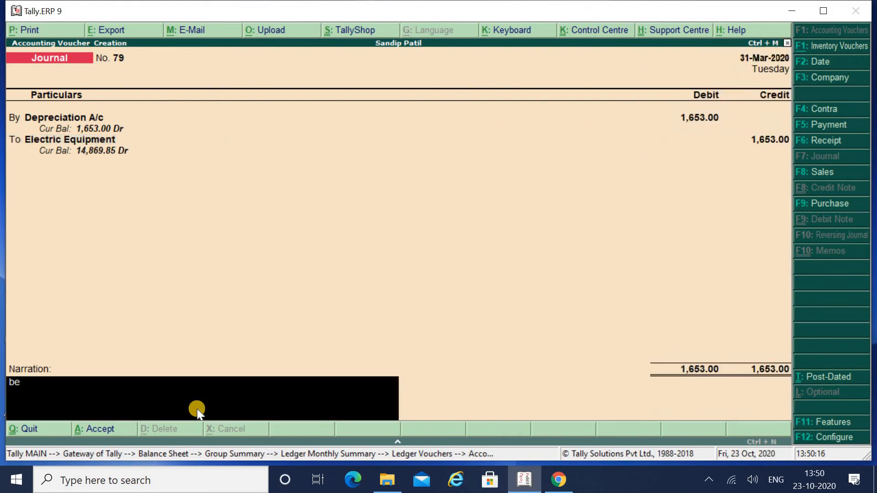
pyautogui.write('ing dep charged @ 1')
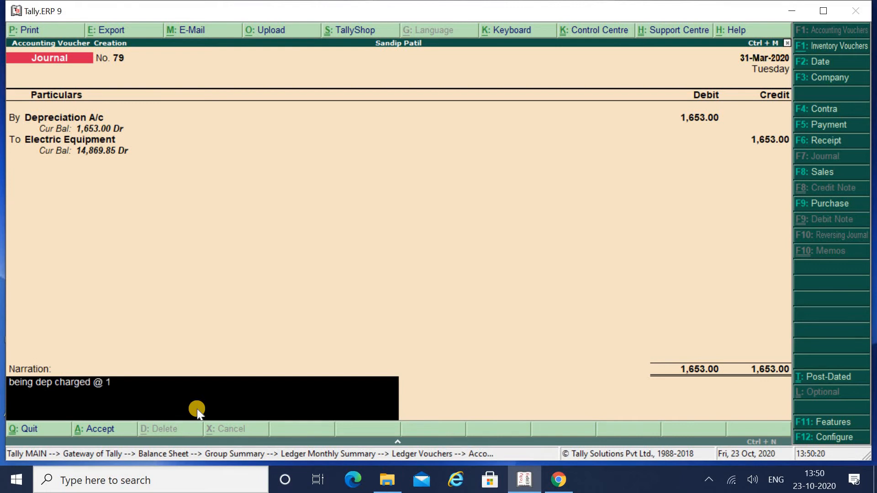
pyautogui.write('0')
pyautogui.press('BackSpace')
pyautogui.write('0%')
pyautogui.press('Return')
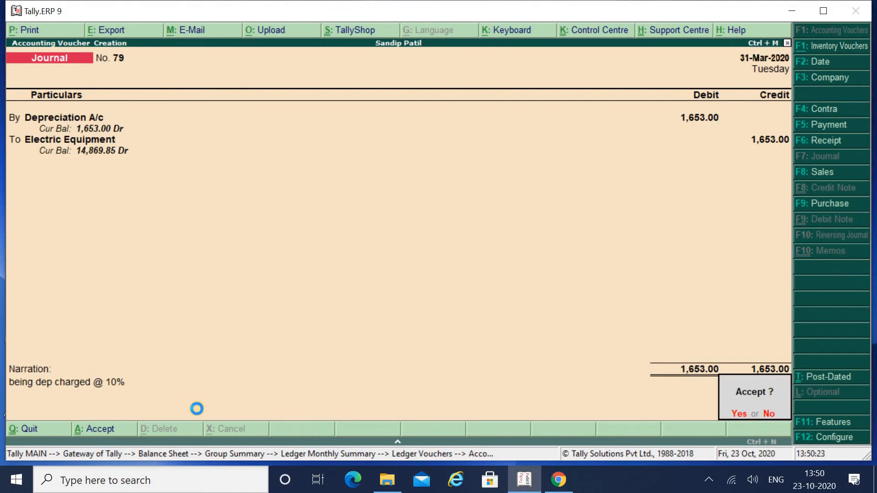
pyautogui.press('Return')
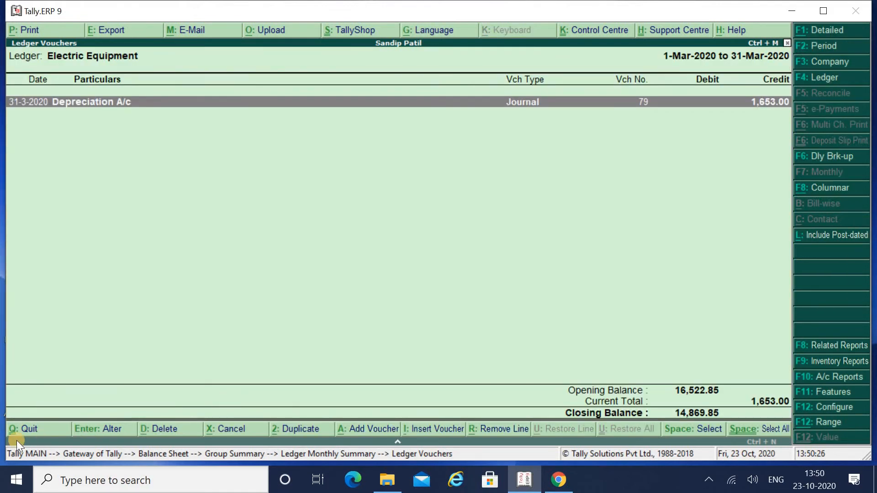
# Step: Leave the ledger vouchers and open the Fixed Assets group summary from the Balance Sheet
pyautogui.click(40, 428)
pyautogui.click(39, 428)
pyautogui.click(40, 429)
pyautogui.click(40, 429)
pyautogui.press('Return')
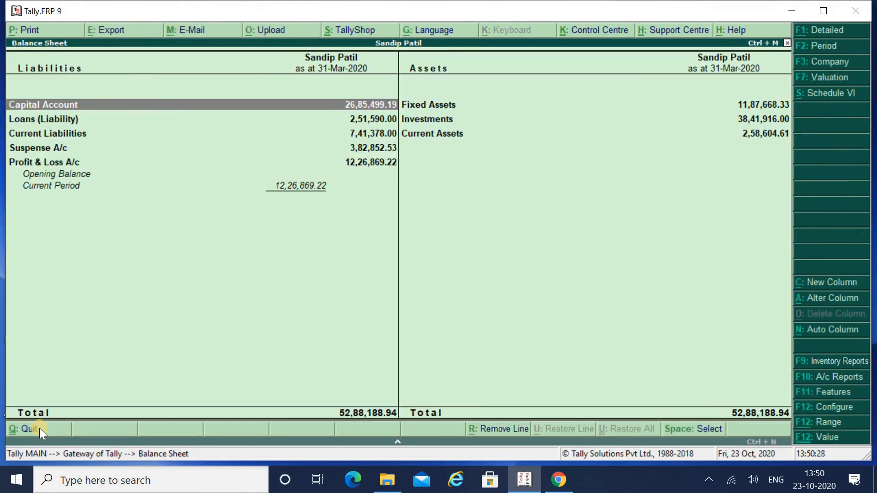
pyautogui.press('Right')
pyautogui.press('Return')
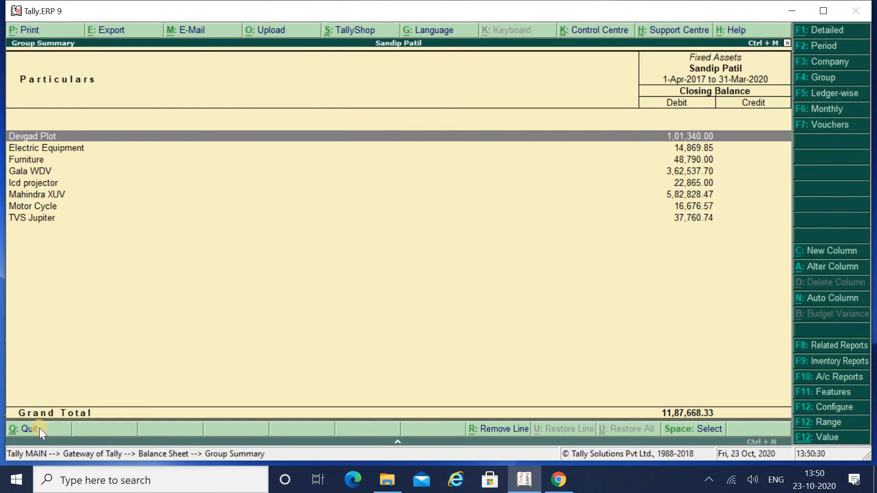
# Step: Configure the Fixed Assets summary to show opening balances and transactions, keeping the other options at their defaults
pyautogui.click(824, 406)
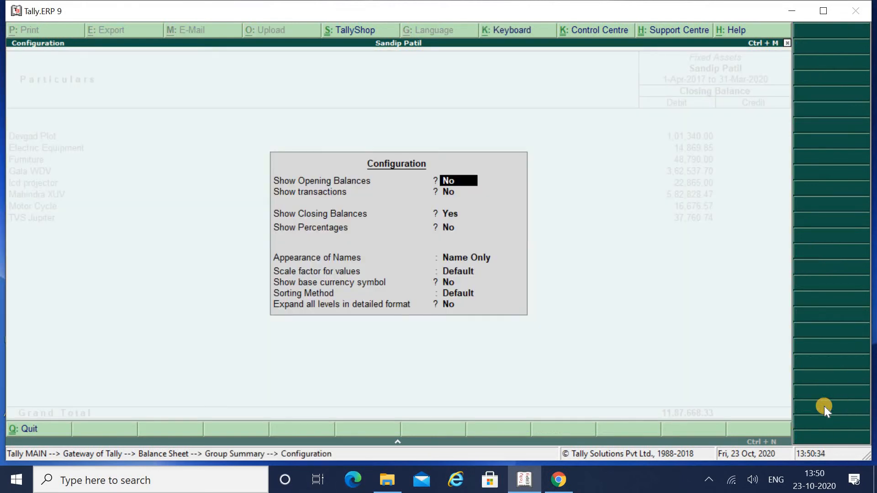
pyautogui.write('y')
pyautogui.press('Return')
pyautogui.write('y')
pyautogui.press('Return')
pyautogui.press('Return')
pyautogui.press('Return')
pyautogui.press('Return')
pyautogui.press('Return')
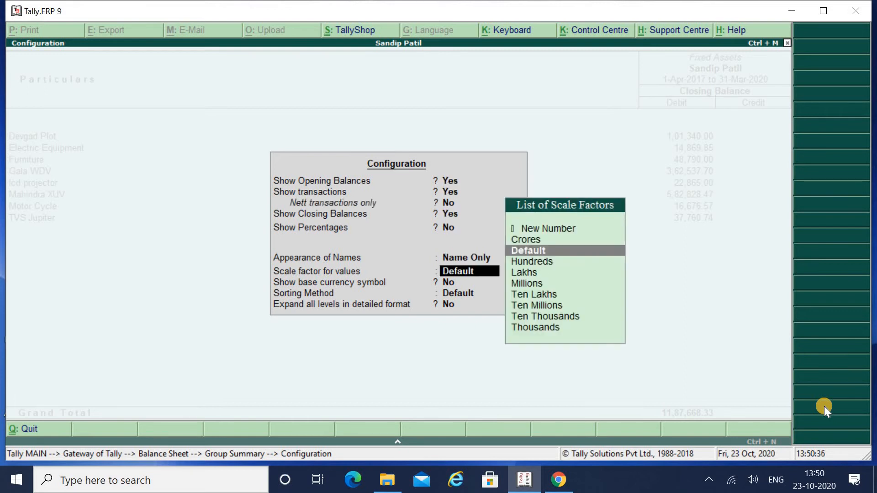
pyautogui.press('Return')
pyautogui.press('Return')
pyautogui.press('Return')
pyautogui.press('Return')
# Step: Open the March vouchers of the Mahindra XUV ledger and add a journal voucher dated 31-Mar-2020
pyautogui.press('Down')
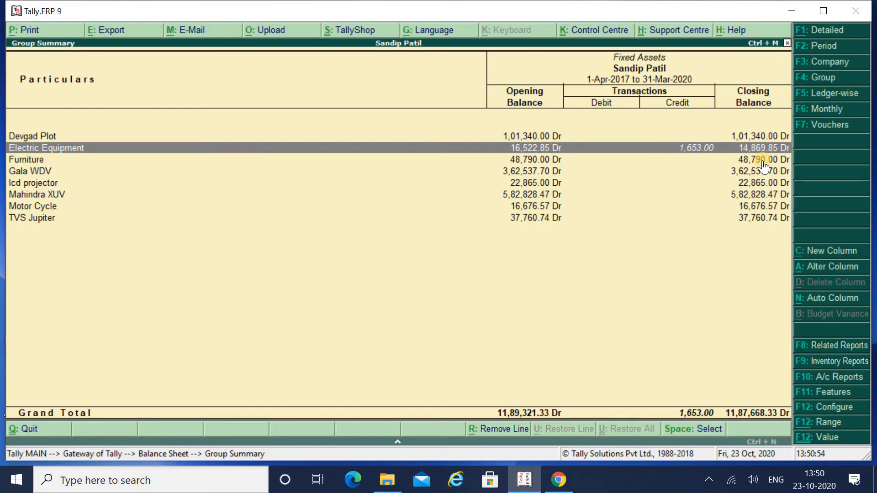
pyautogui.press('Down')
pyautogui.press('Down')
pyautogui.press('Down')
pyautogui.press('Down')
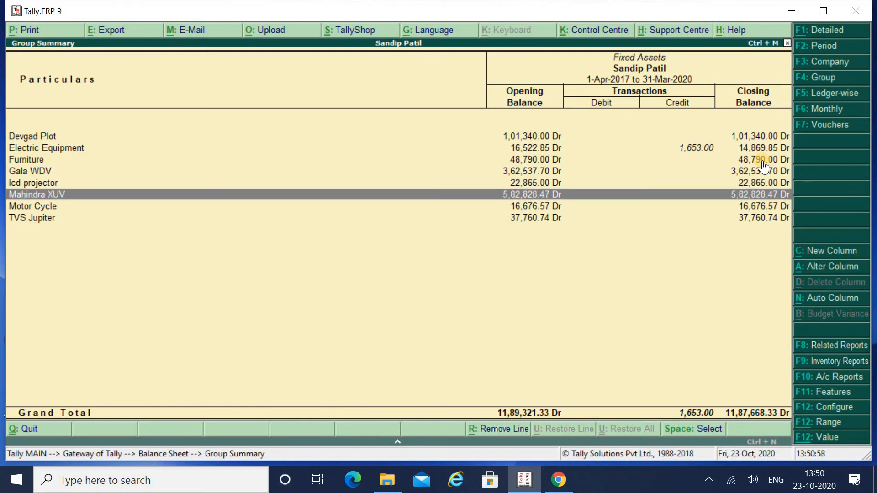
pyautogui.press('Return')
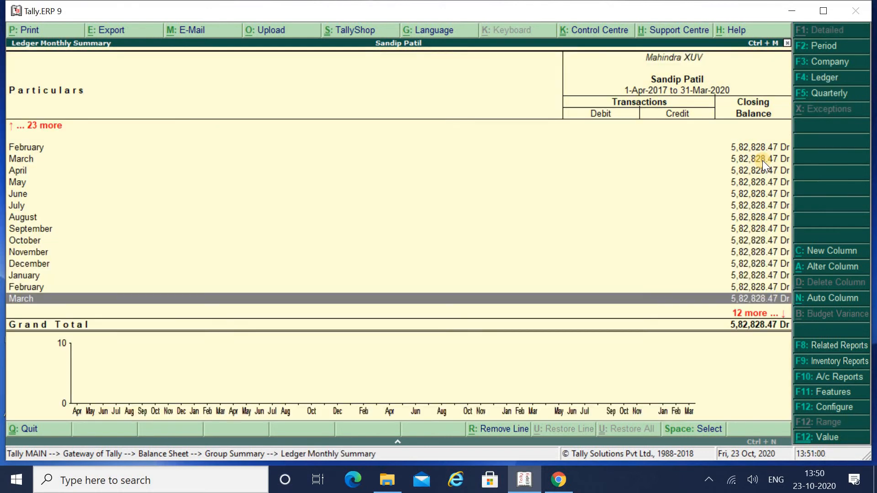
pyautogui.press('Return')
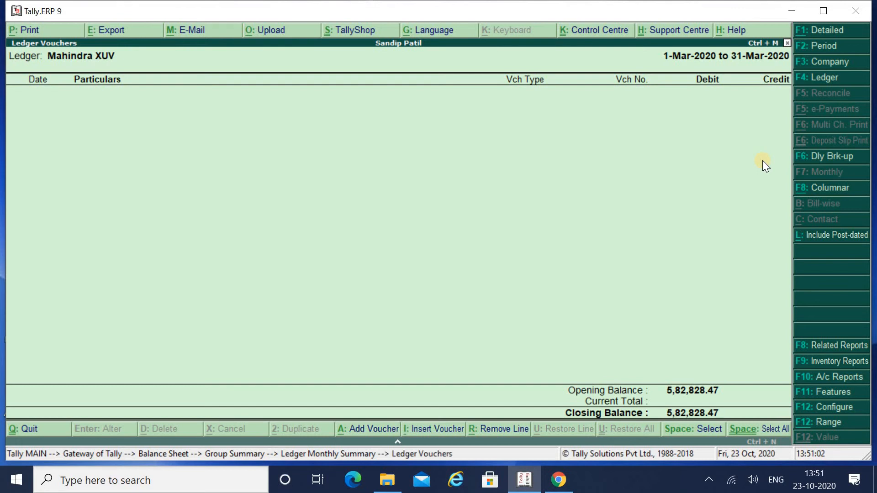
pyautogui.hotkey('alt', 'a')
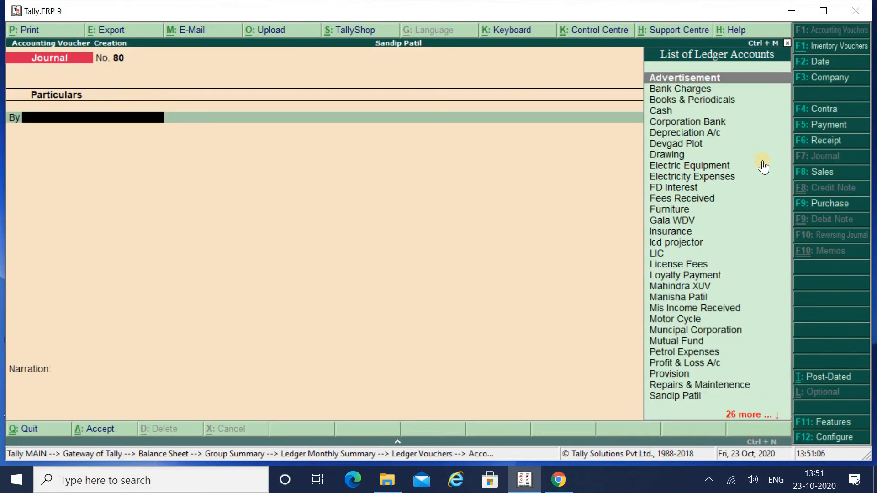
pyautogui.press('F2')
pyautogui.write('31-3')
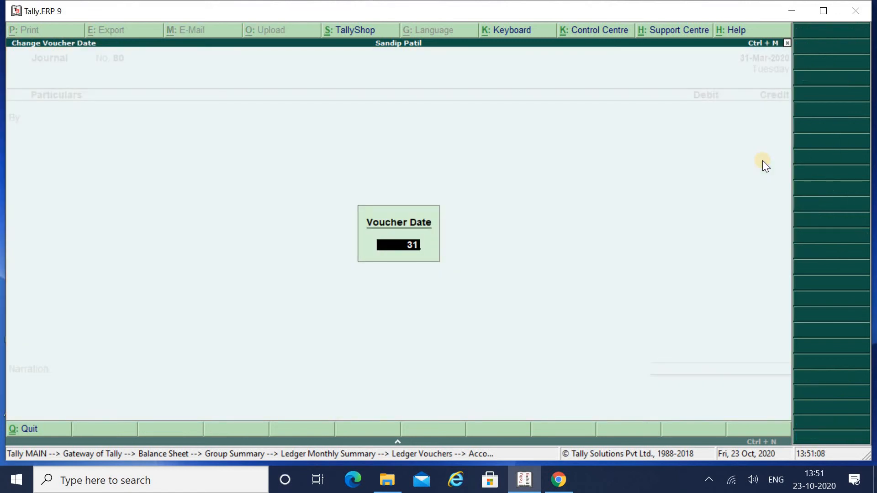
pyautogui.press('Return')
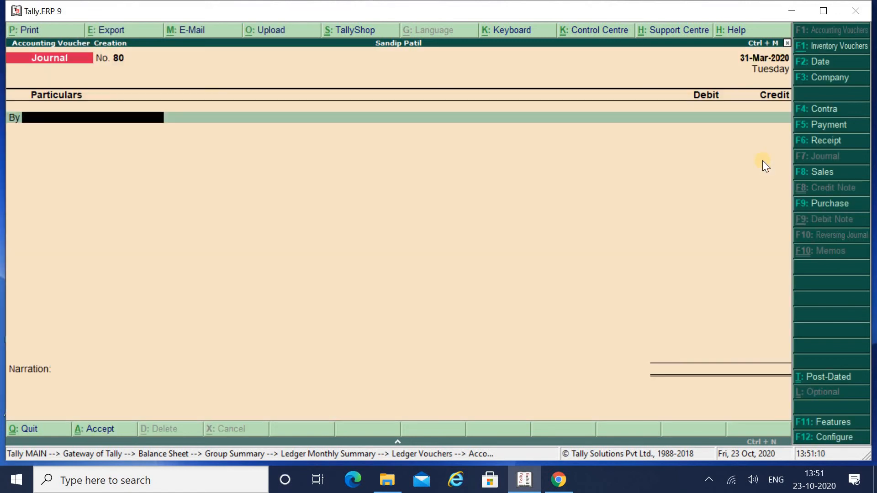
# Step: Look up the Mahindra XUV balance on the debit line and calculate 582828*15% in the built-in calculator
pyautogui.write('Mahi')
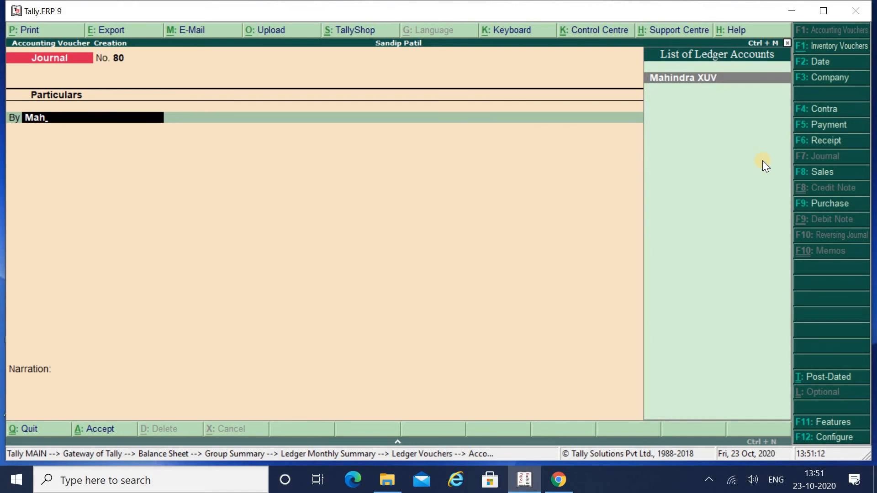
pyautogui.press('Return')
pyautogui.hotkey('ctrl', 'n')
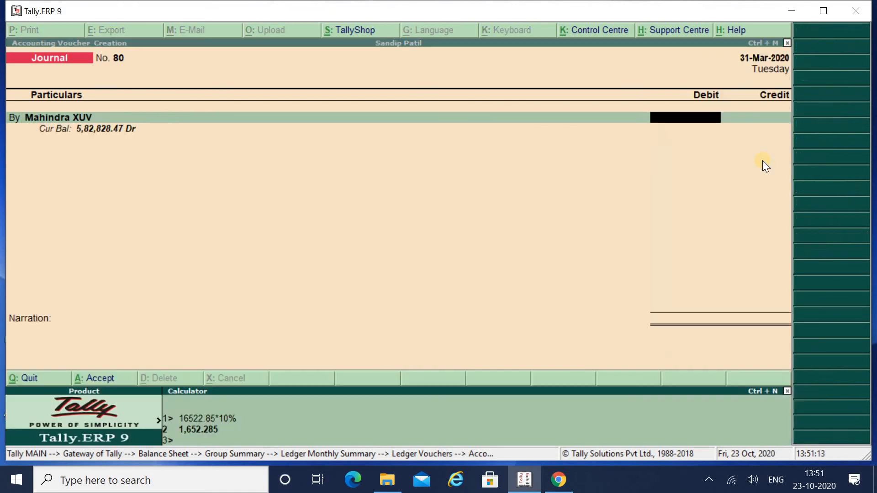
pyautogui.write('582828*15%')
pyautogui.press('Return')
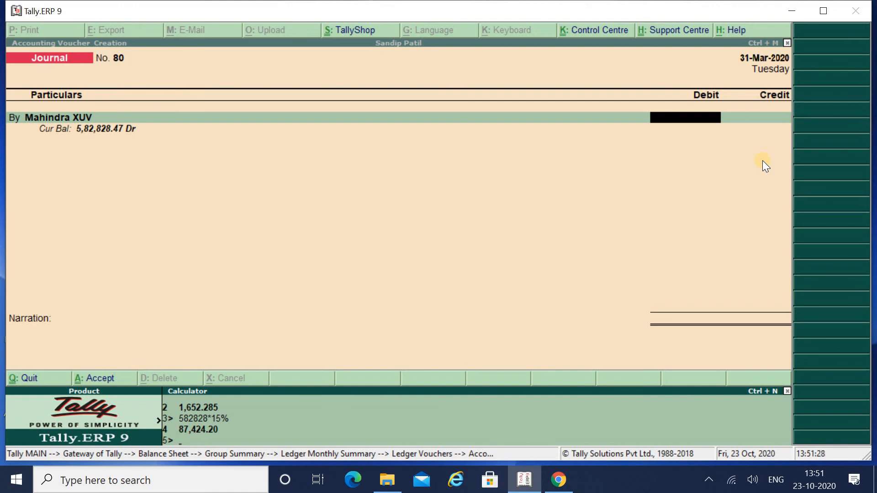
pyautogui.hotkey('ctrl', 'm')
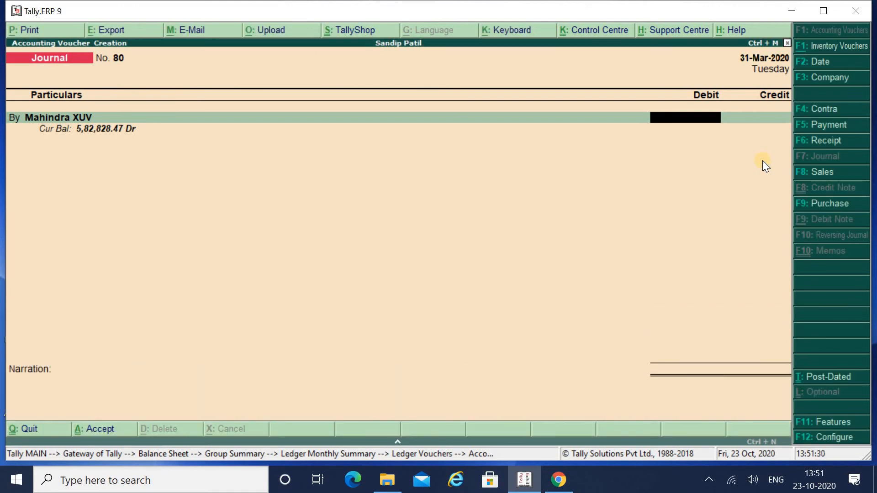
# Step: Enter a debit amount of 87424 and change the debit account to Depreciation A/c
pyautogui.write('87424')
pyautogui.press('Return')
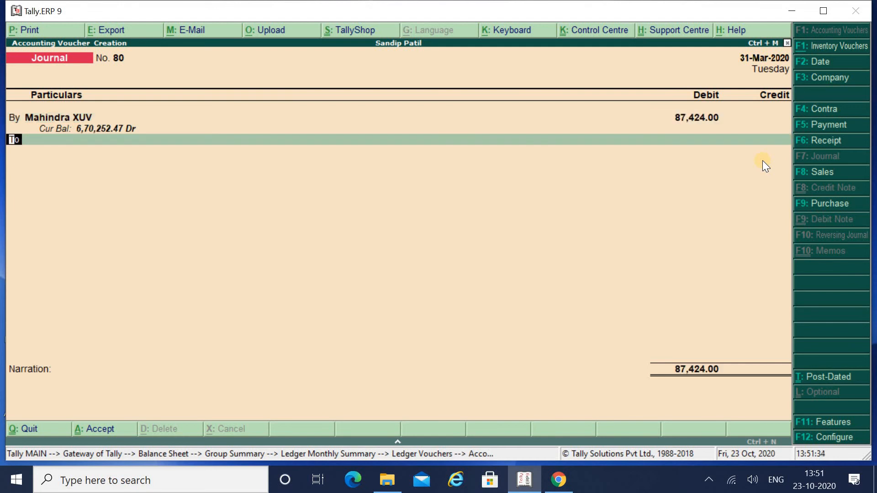
pyautogui.press('Return')
pyautogui.press('Escape')
pyautogui.press('BackSpace')
pyautogui.write('Dep')
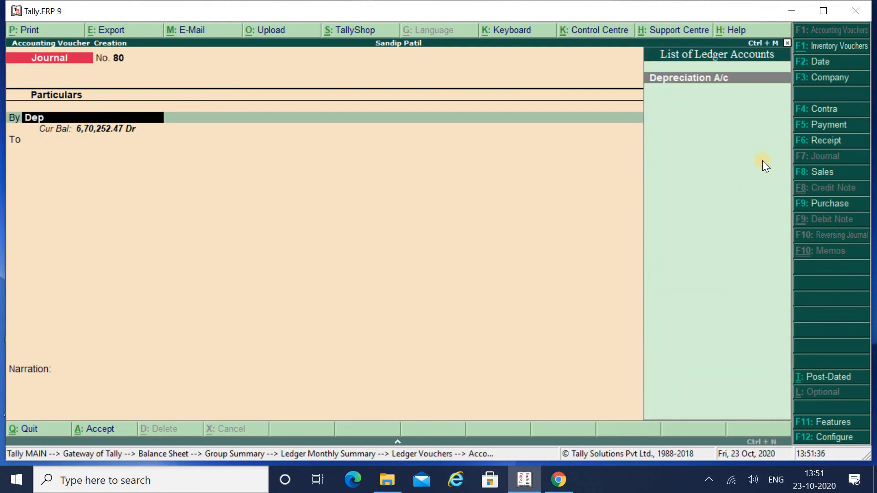
pyautogui.press('Return')
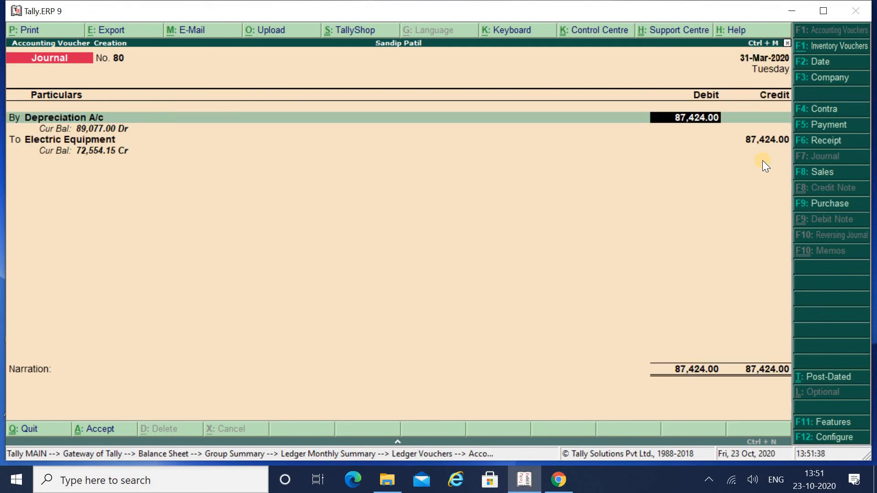
pyautogui.press('Return')
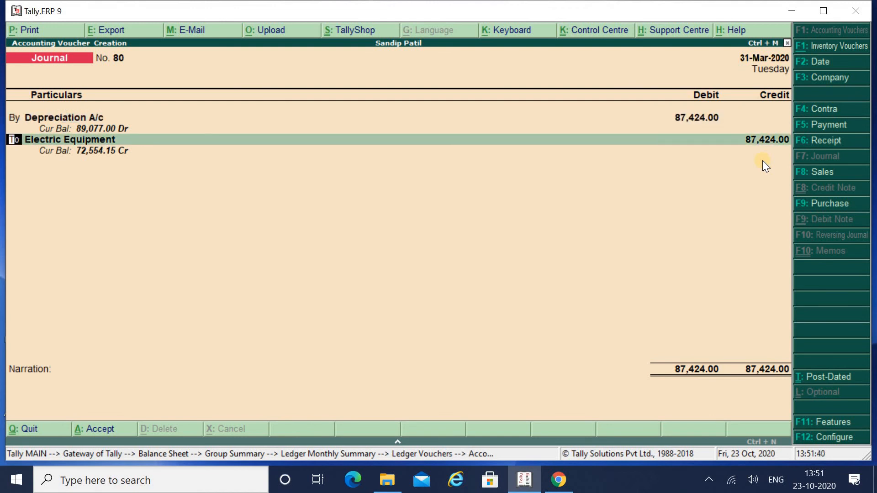
# Step: Change the credit account on the second line to Mahindra XUV with 87,424.00
pyautogui.press('Return')
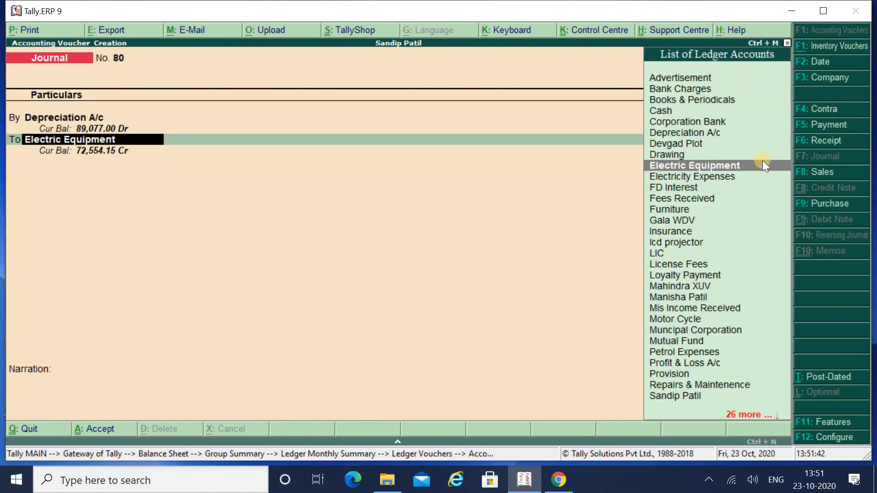
pyautogui.write('Mah')
pyautogui.press('Return')
pyautogui.press('Return')
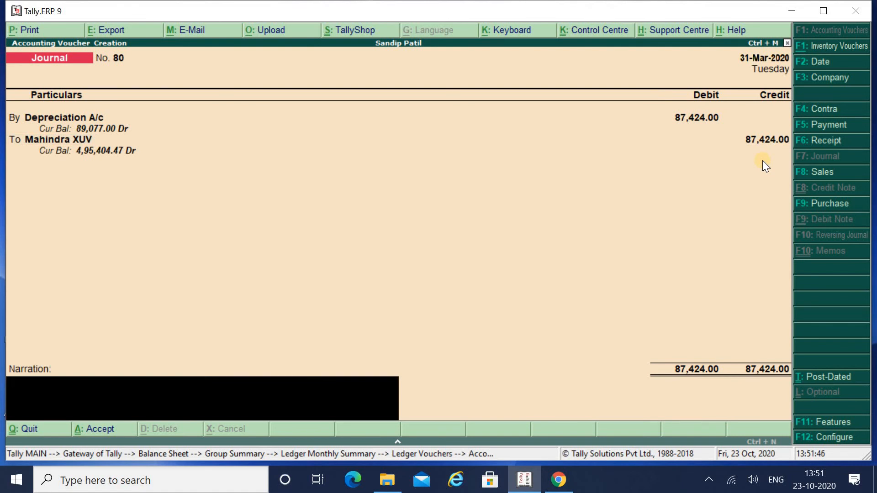
# Step: Recall the previous narration, edit it to "being dep charged @ 15%" and accept the Mahindra XUV voucher
pyautogui.hotkey('ctrl', 'r')
pyautogui.press('BackSpace')
pyautogui.press('BackSpace')
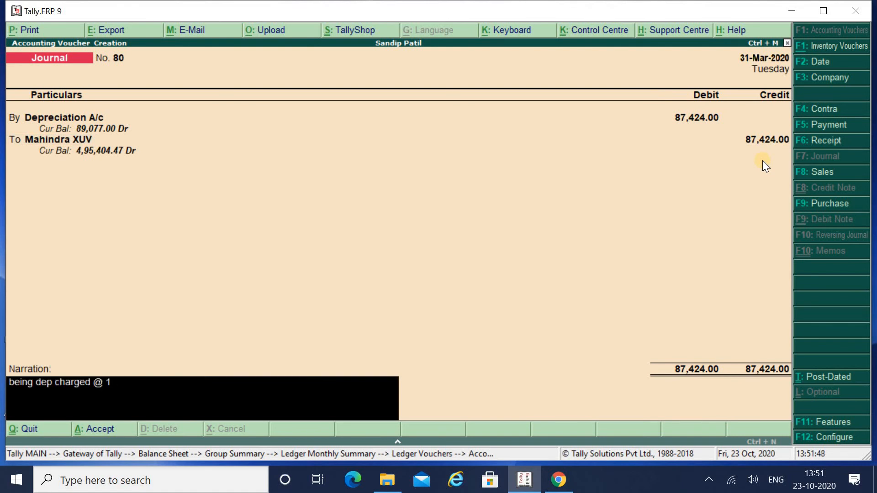
pyautogui.write('5%')
pyautogui.press('Return')
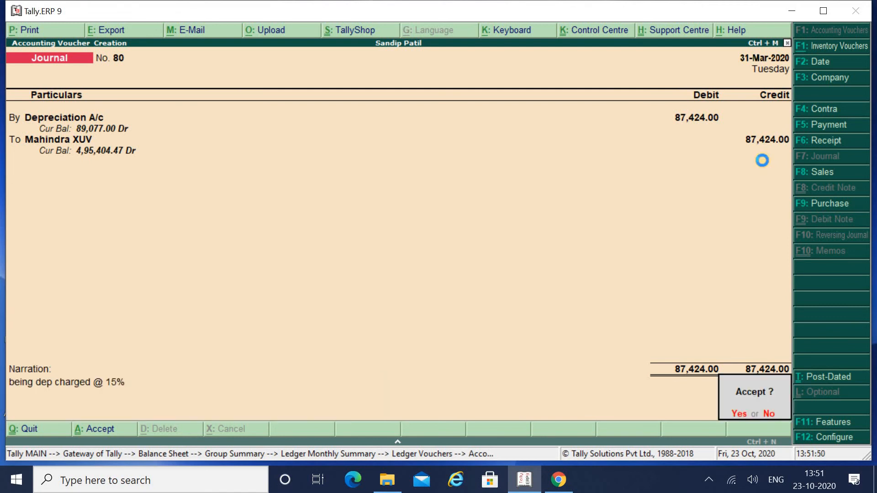
pyautogui.press('Return')
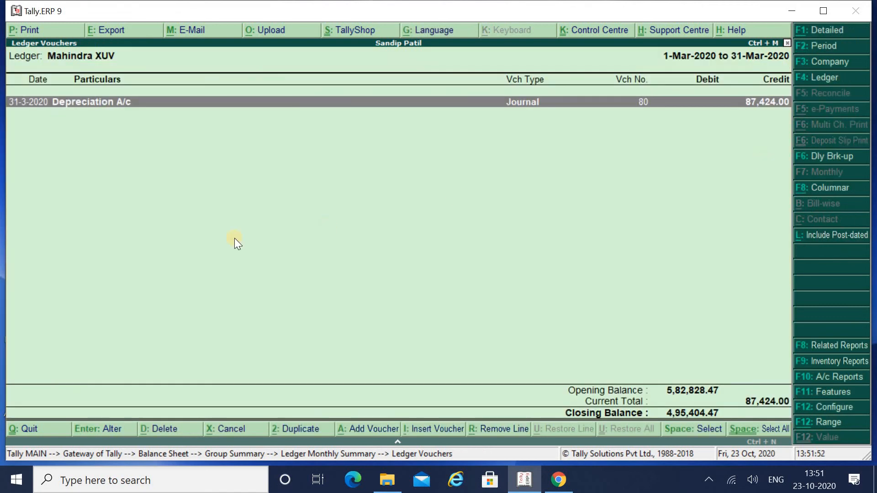
# Step: Return to the Gateway of Tally and reopen the Fixed Assets group summary from the Balance Sheet
pyautogui.click(43, 427)
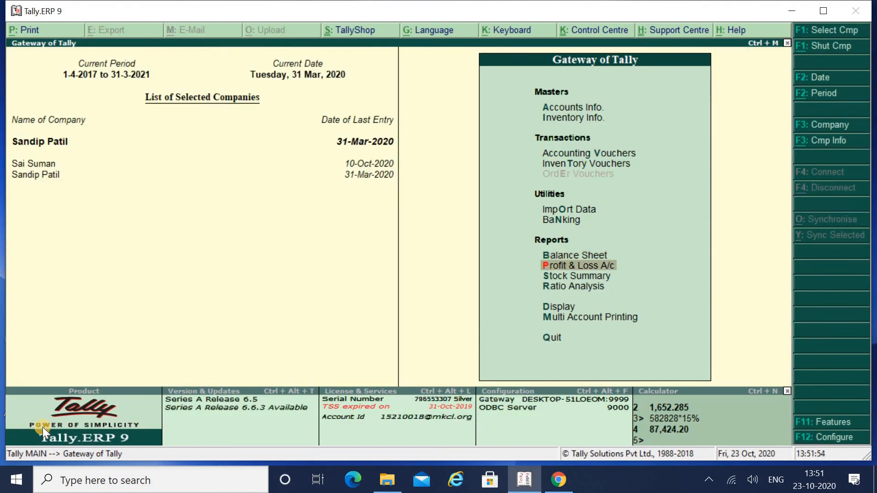
pyautogui.press('Return')
pyautogui.press('Right')
pyautogui.press('Return')
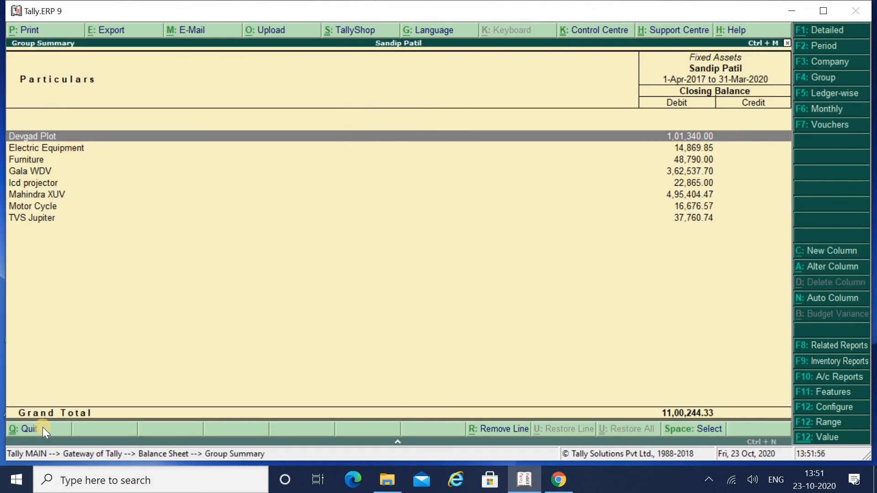
# Step: Show opening balances and transactions in the Fixed Assets summary and check the Mahindra XUV row
pyautogui.click(828, 411)
pyautogui.press('y')
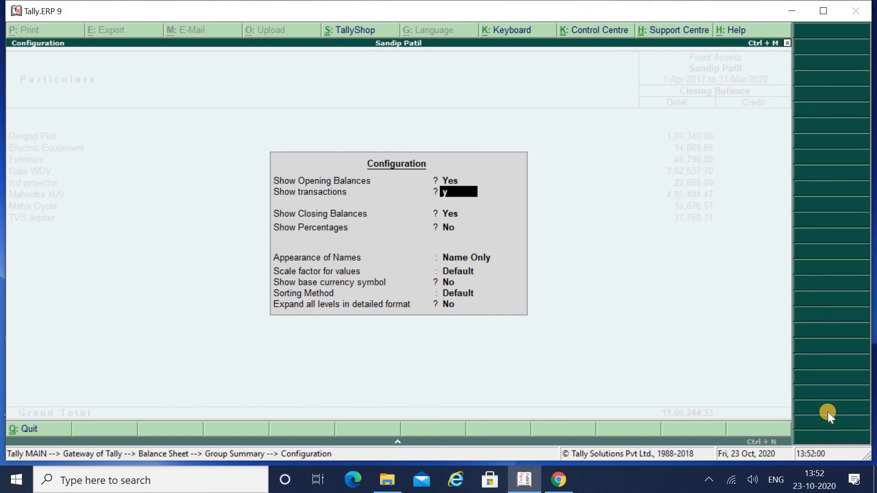
pyautogui.press('y')
pyautogui.press('Return')
pyautogui.press('Return')
pyautogui.press('Return')
pyautogui.press('Return')
pyautogui.press('Return')
pyautogui.press('Return')
pyautogui.press('Return')
pyautogui.press('Return')
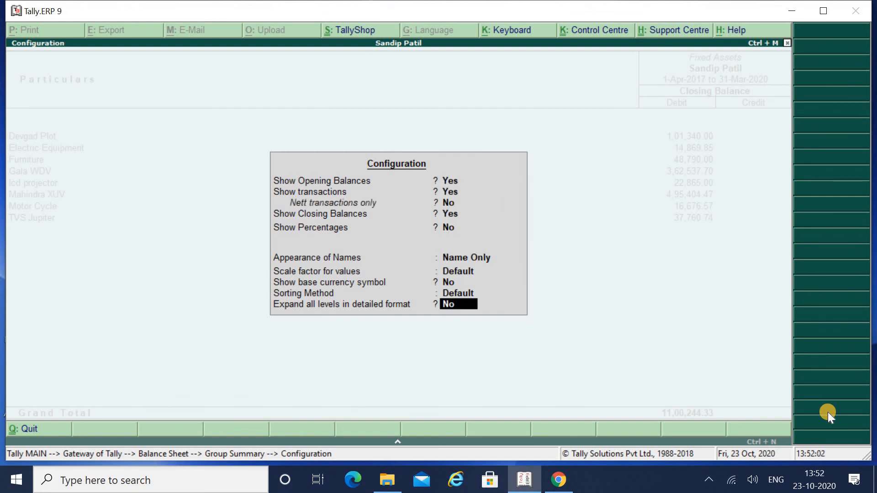
pyautogui.press('Down')
pyautogui.press('Down')
pyautogui.press('Down')
pyautogui.press('Down')
pyautogui.press('Down')
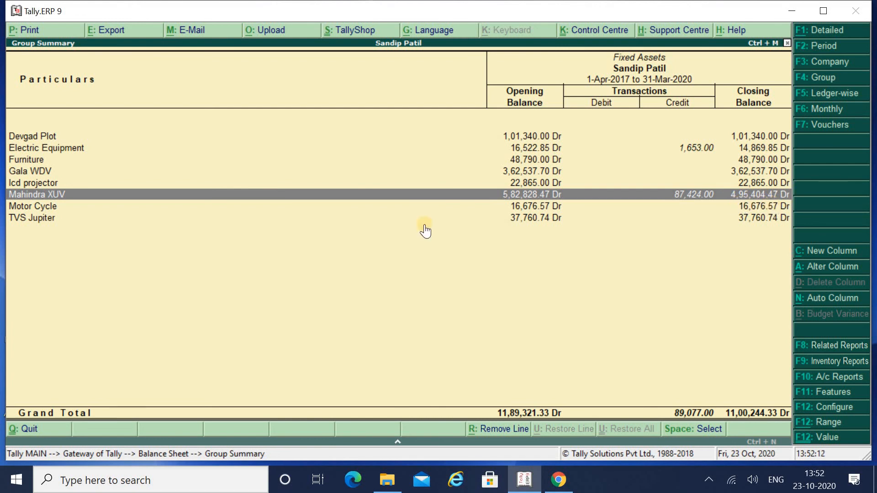
# Step: Leave the Fixed Assets summary and open the Profit & Loss A/c report to review Nett Profit
pyautogui.click(58, 428)
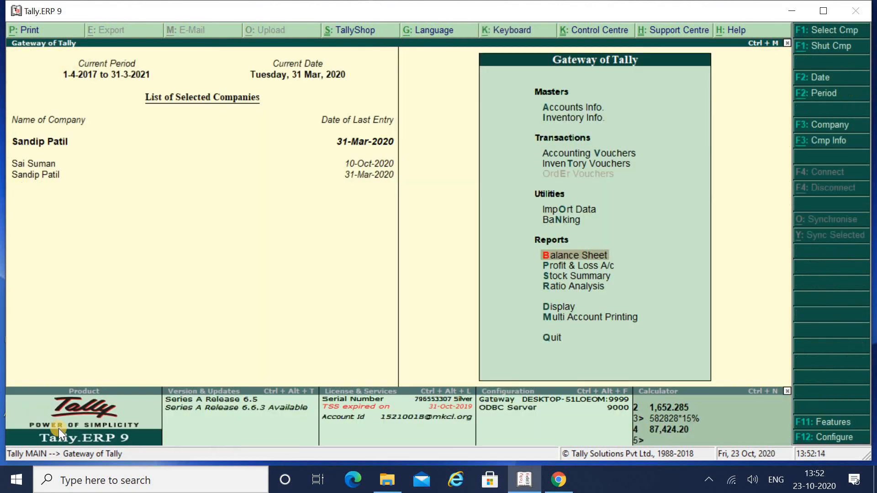
pyautogui.press('Down')
pyautogui.press('Return')
pyautogui.press('Down')
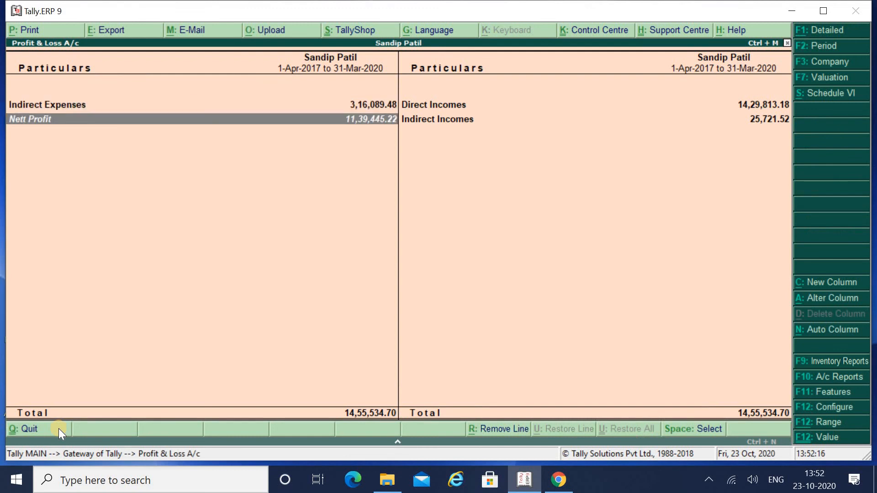
# Step: Drill down from Indirect Expenses in the Profit & Loss A/c to the March 2020 ledger vouchers of Depreciation A/c
pyautogui.press('Up')
pyautogui.press('Return')
pyautogui.press('Down')
pyautogui.press('Down')
pyautogui.press('Down')
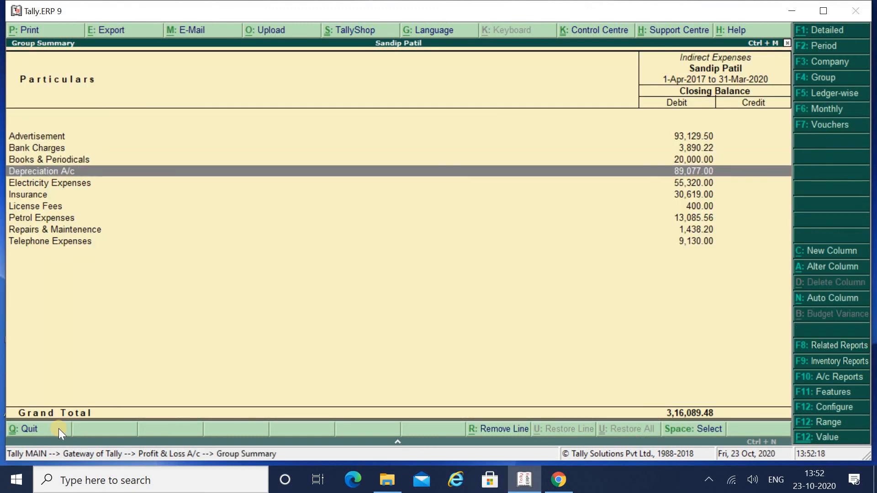
pyautogui.press('Return')
pyautogui.press('Return')
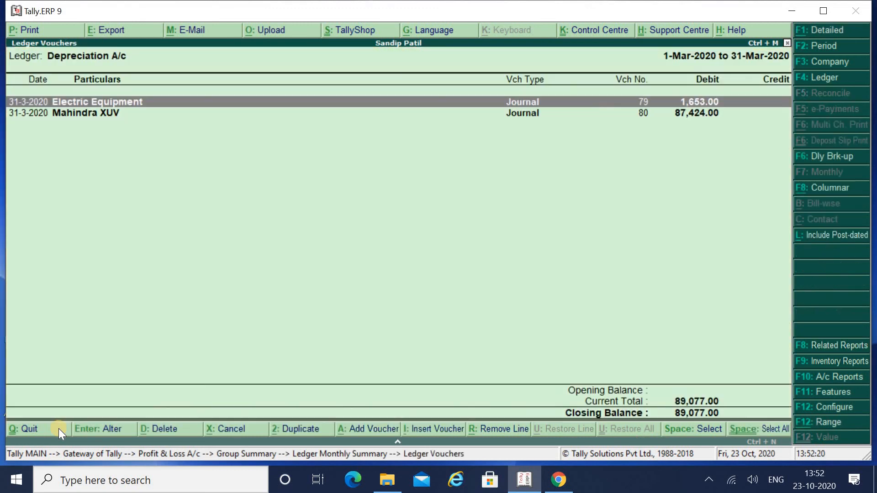
# Step: Leave the Depreciation A/c ledger vouchers and open the Fixed Assets group summary from the Balance Sheet
pyautogui.click(59, 428)
pyautogui.press('b')
pyautogui.press('Right')
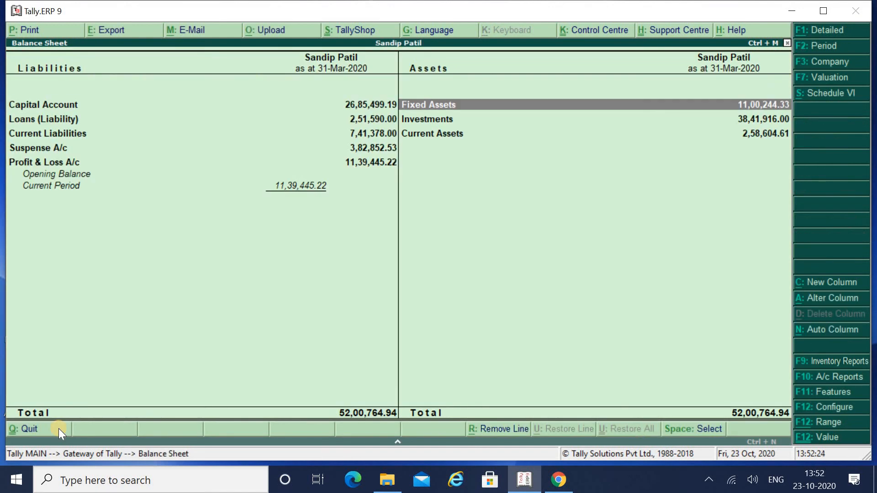
pyautogui.press('Return')
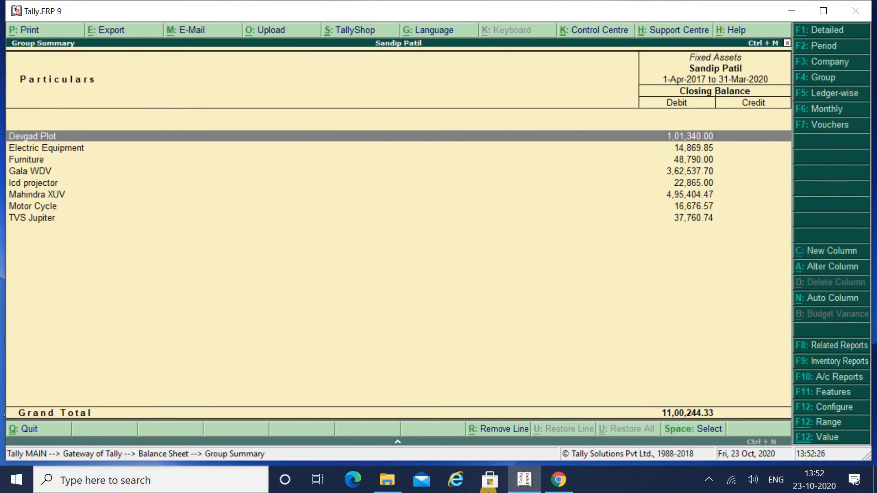
# Step: Configure the Fixed Assets summary with Show Opening Balances and Show transactions set to Yes, keeping the other options as they are
pyautogui.click(816, 415)
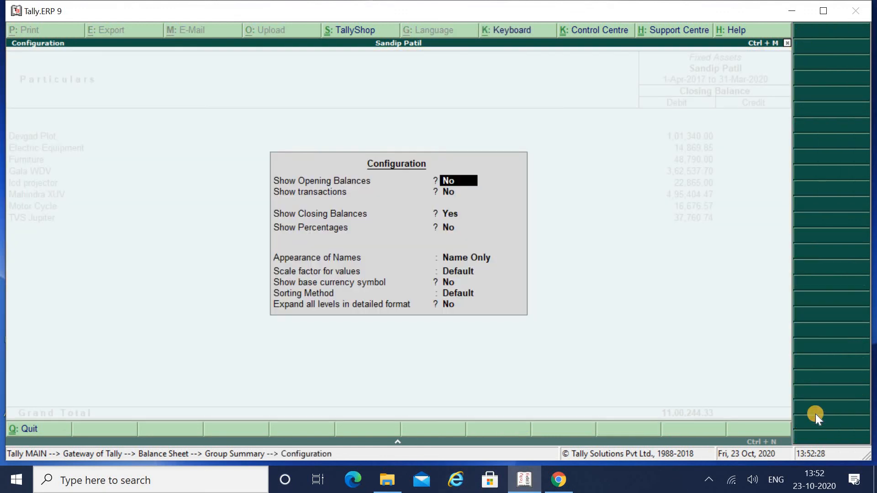
pyautogui.write('y')
pyautogui.press('Return')
pyautogui.write('y')
pyautogui.press('Return')
pyautogui.press('Return')
pyautogui.press('Return')
pyautogui.press('Return')
pyautogui.press('Return')
pyautogui.press('Return')
pyautogui.press('Return')
pyautogui.press('Return')
pyautogui.press('Return')
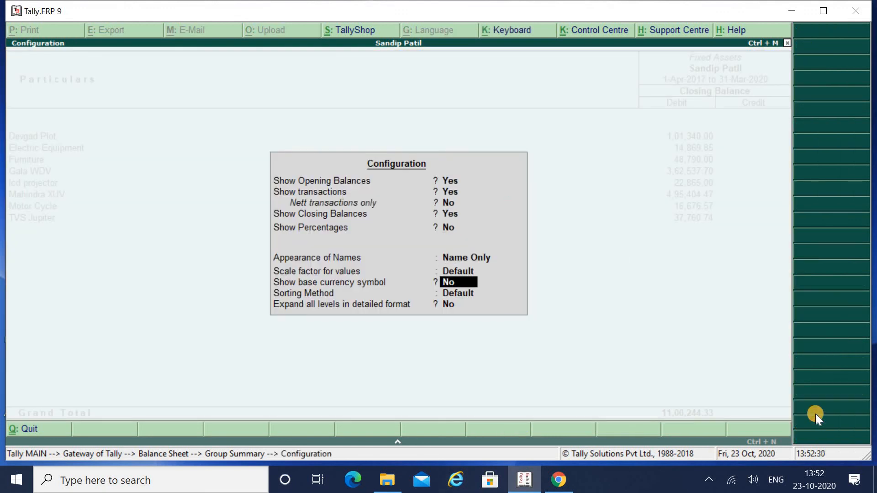